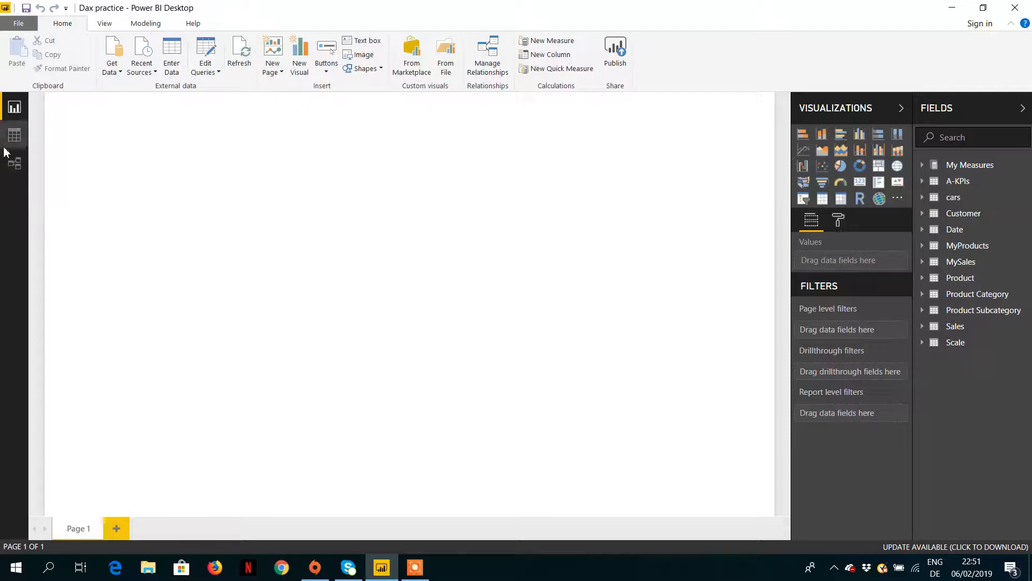
Inspect the formula of the Product table's Total Unit Price column and review the relationships between the model's tables.
{"action": "left_click", "coordinate": [12, 141]}
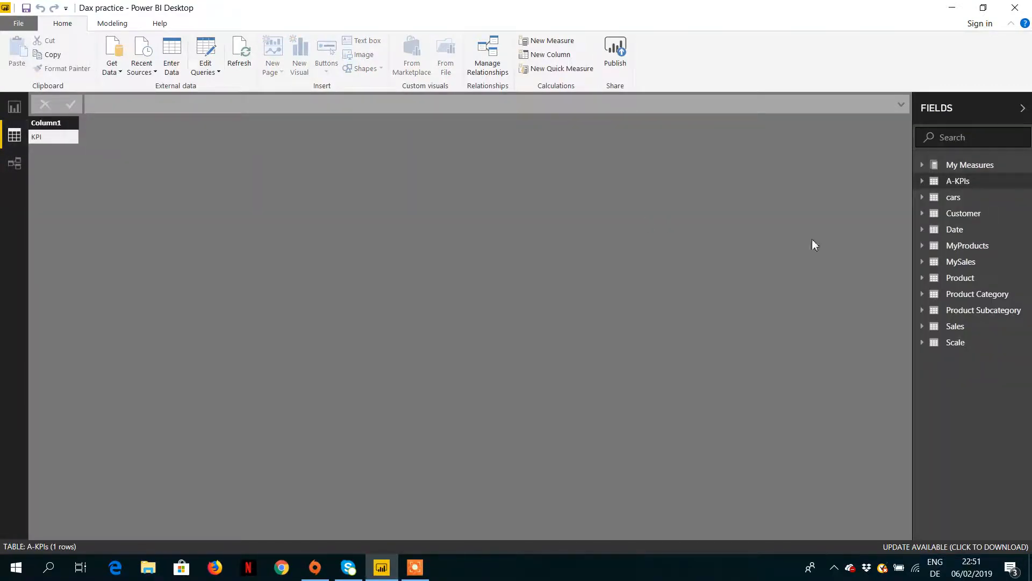
{"action": "left_click", "coordinate": [957, 279]}
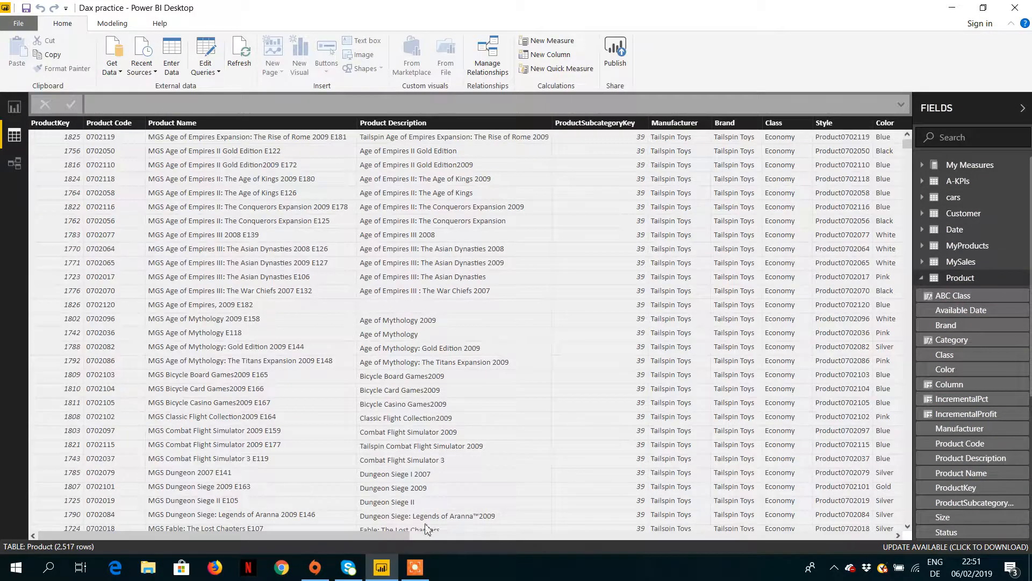
{"action": "left_click_drag", "start_coordinate": [398, 536], "coordinate": [885, 539]}
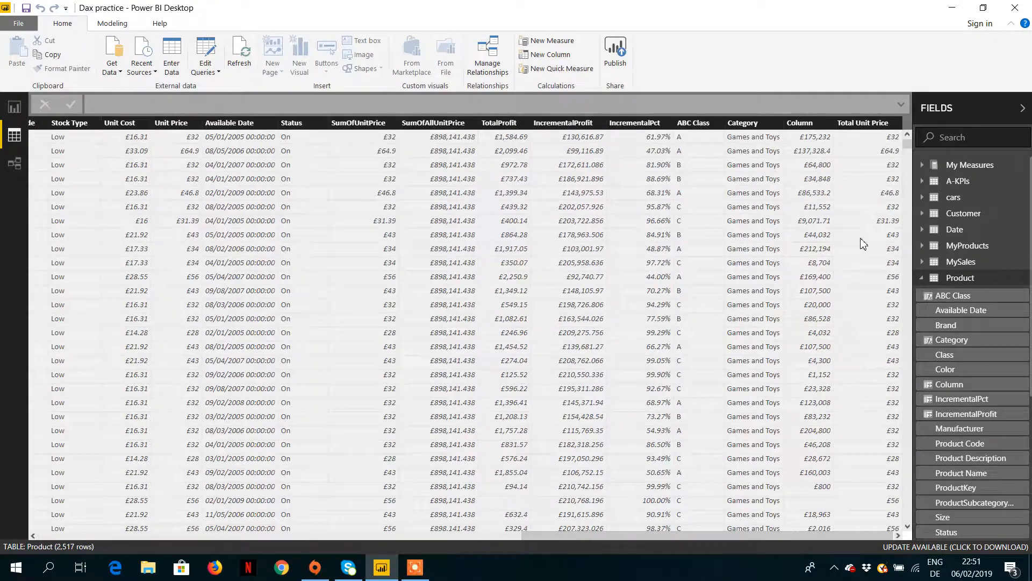
{"action": "left_click", "coordinate": [872, 147]}
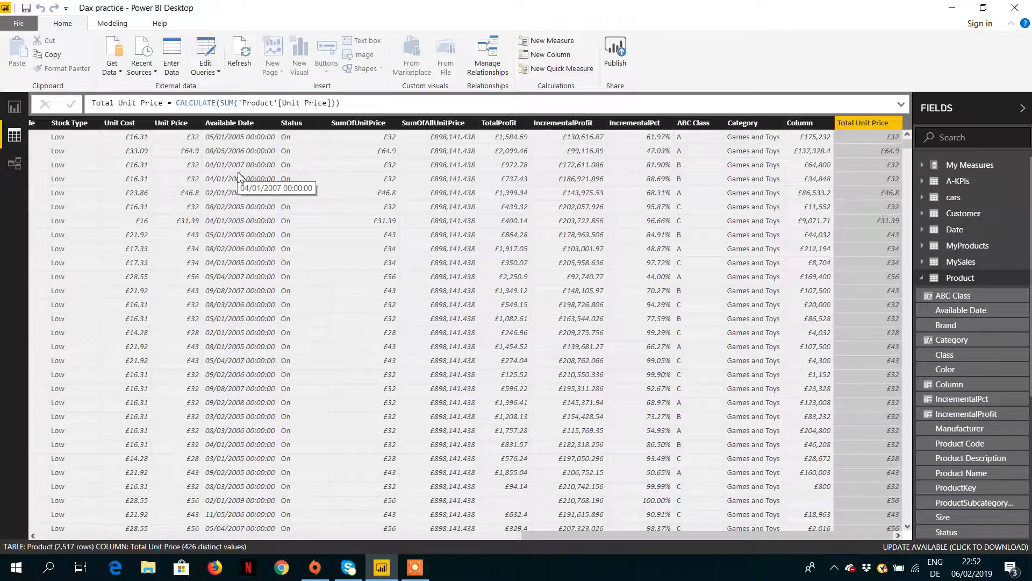
{"action": "left_click", "coordinate": [18, 165]}
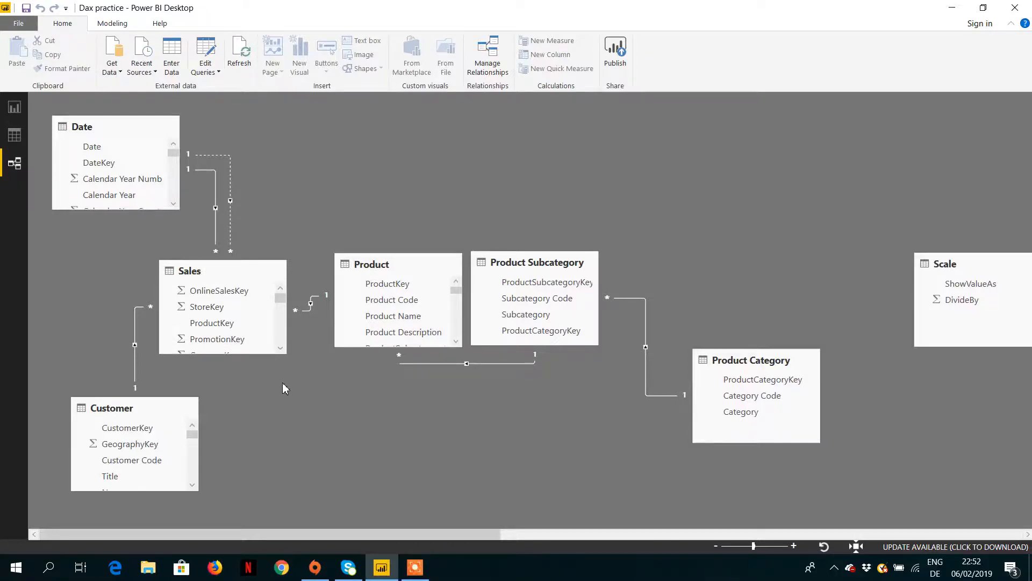
{"action": "left_click", "coordinate": [14, 137]}
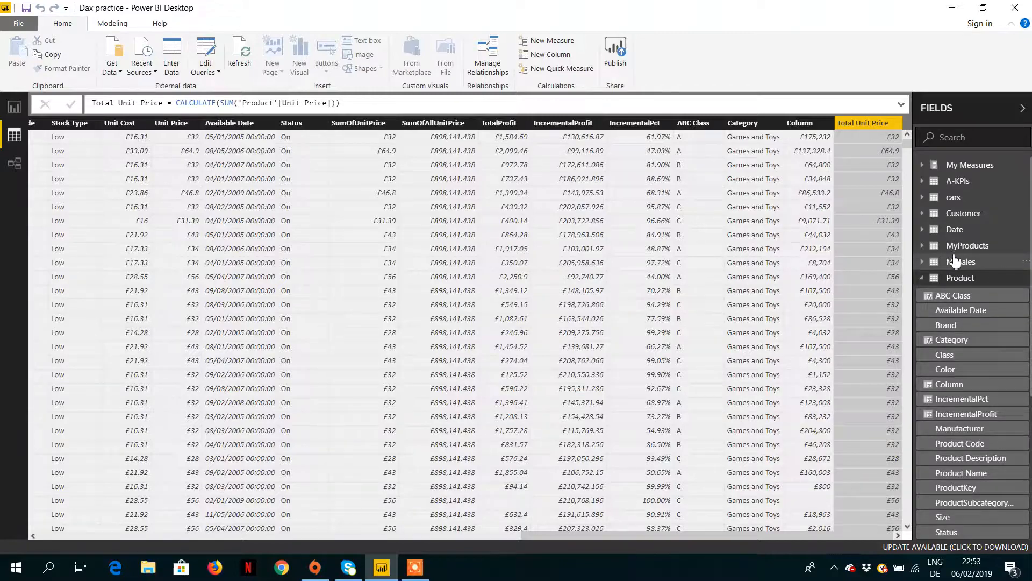
Examine the Sales table's data, comparing its Net Price column with the formula of its SalesAmount column.
{"action": "left_click", "coordinate": [926, 280]}
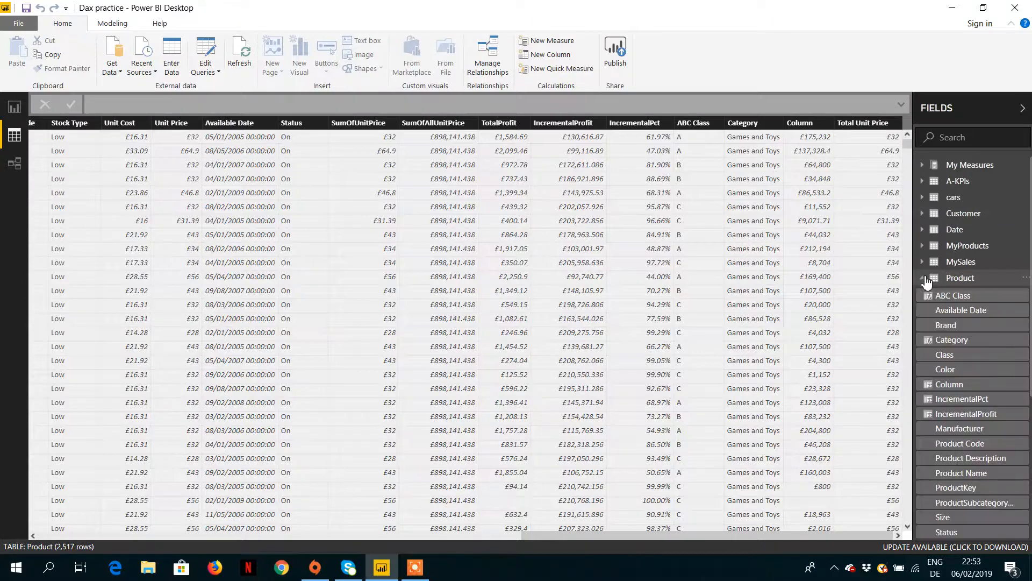
{"action": "left_click", "coordinate": [924, 279]}
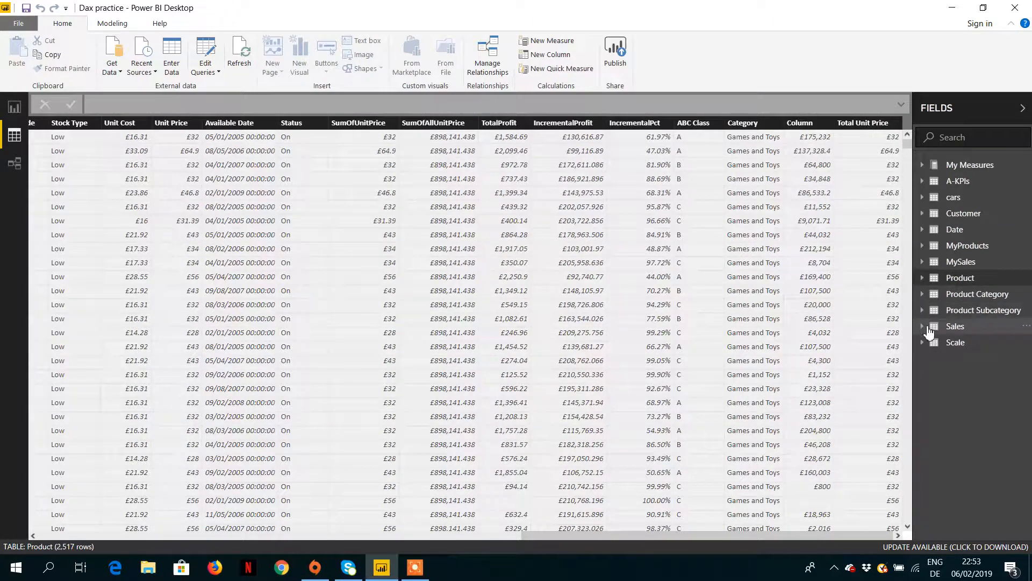
{"action": "left_click", "coordinate": [950, 328]}
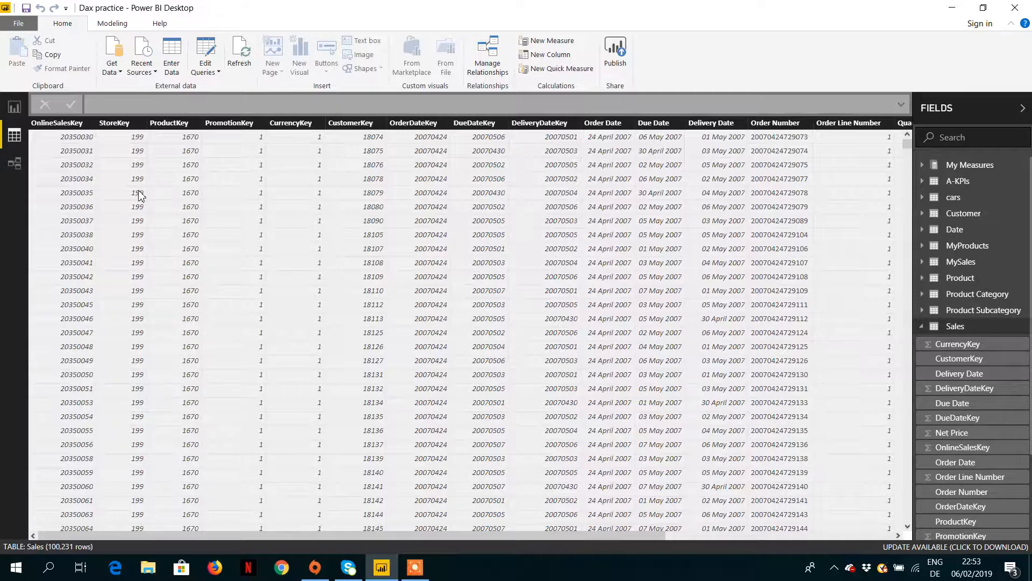
{"action": "left_click", "coordinate": [673, 188]}
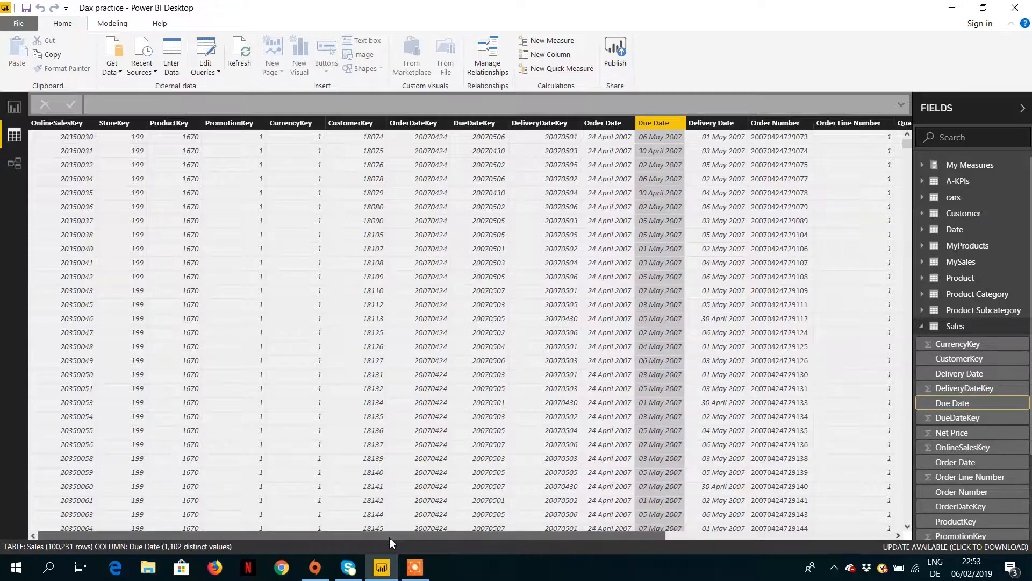
{"action": "left_click_drag", "start_coordinate": [390, 537], "coordinate": [681, 513]}
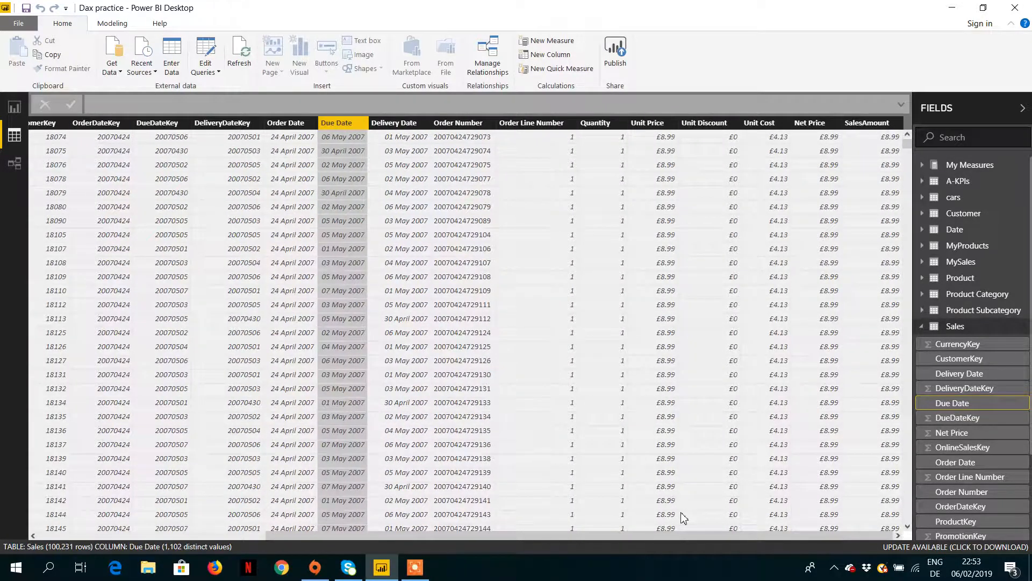
{"action": "left_click", "coordinate": [872, 141]}
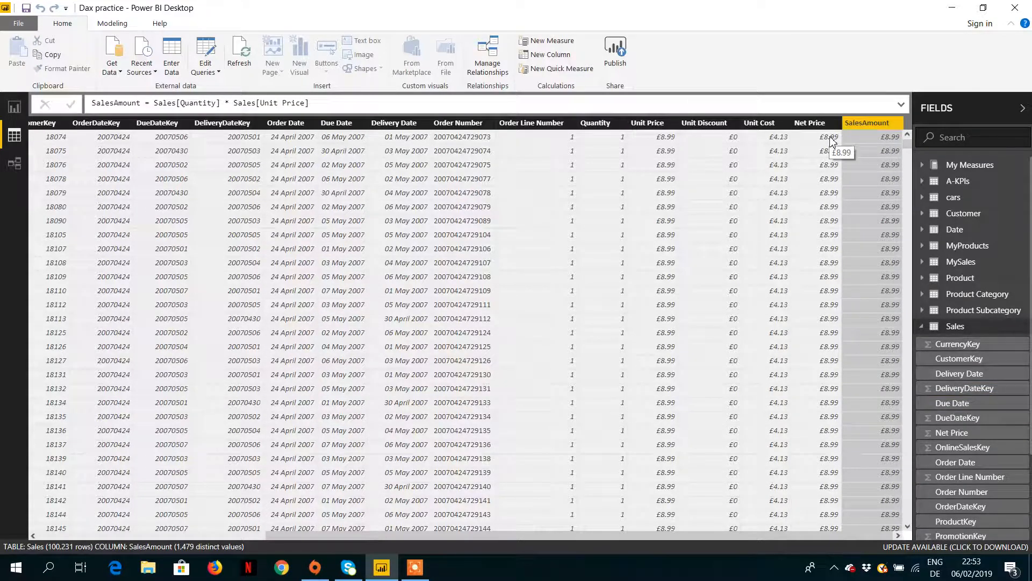
{"action": "left_click", "coordinate": [813, 145]}
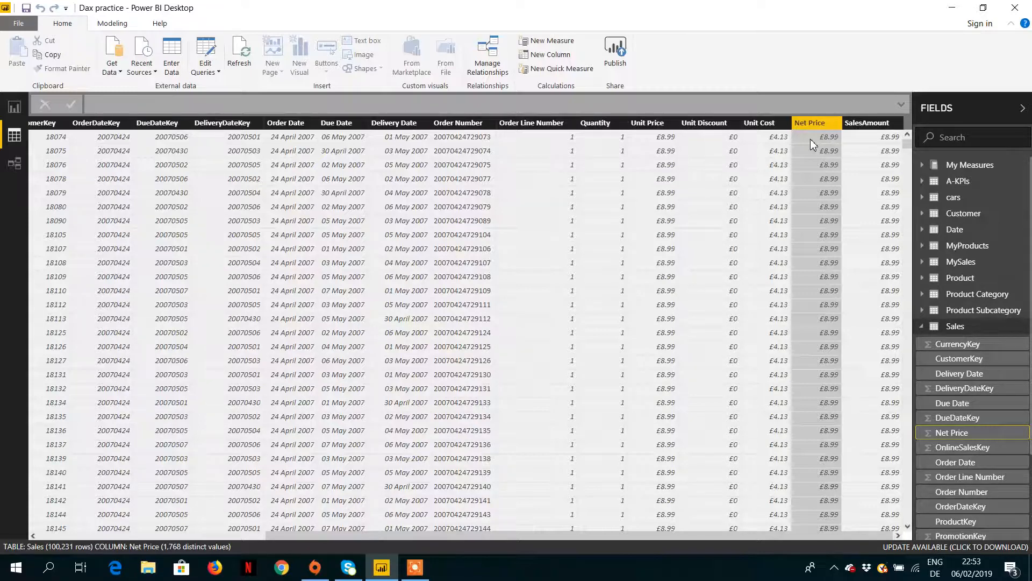
{"action": "left_click", "coordinate": [887, 143]}
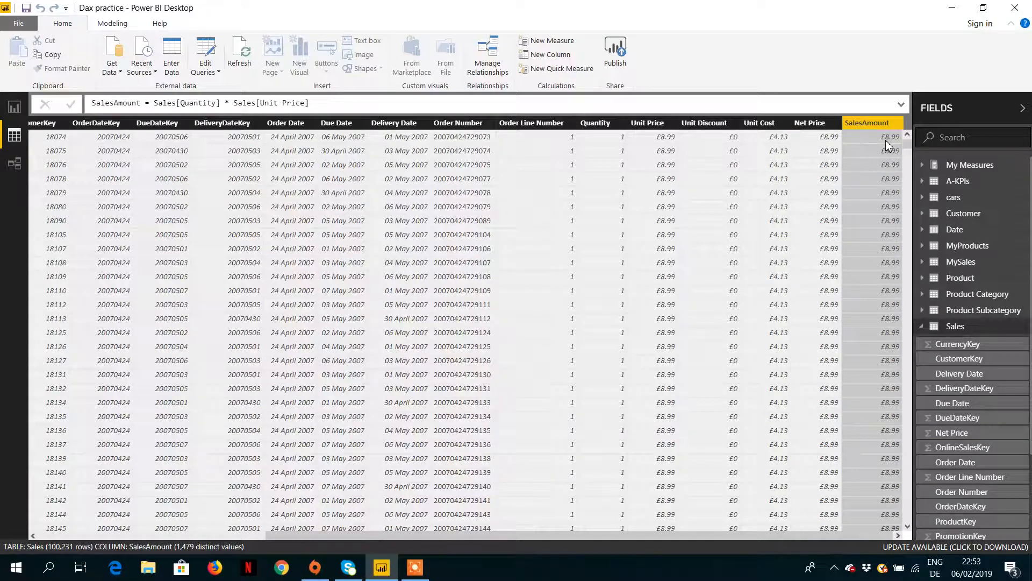
{"action": "left_click", "coordinate": [823, 143]}
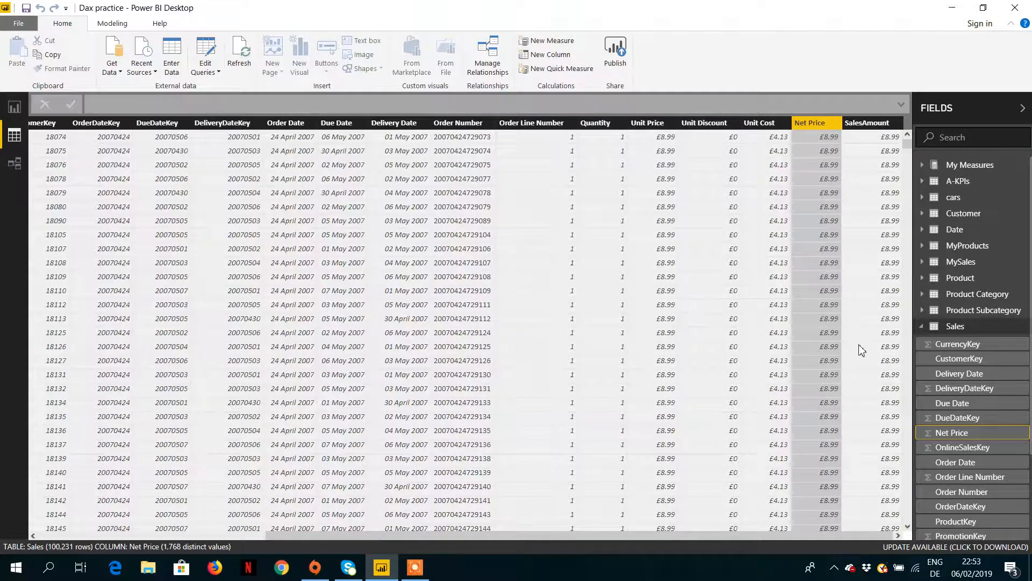
{"action": "left_click", "coordinate": [923, 332]}
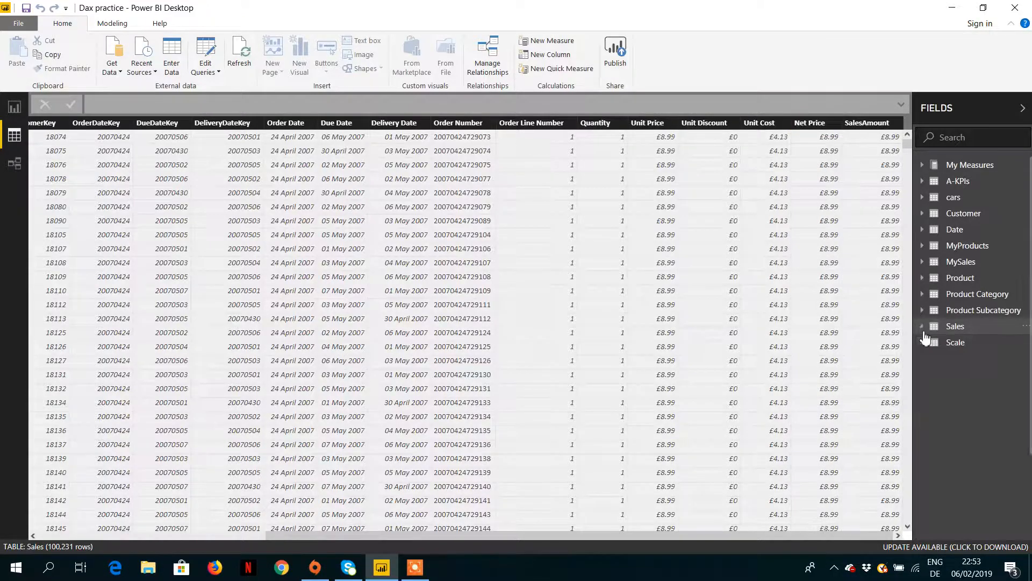
Add a new calculated column to the Product table and name it Total Net Price.
{"action": "left_click", "coordinate": [955, 284]}
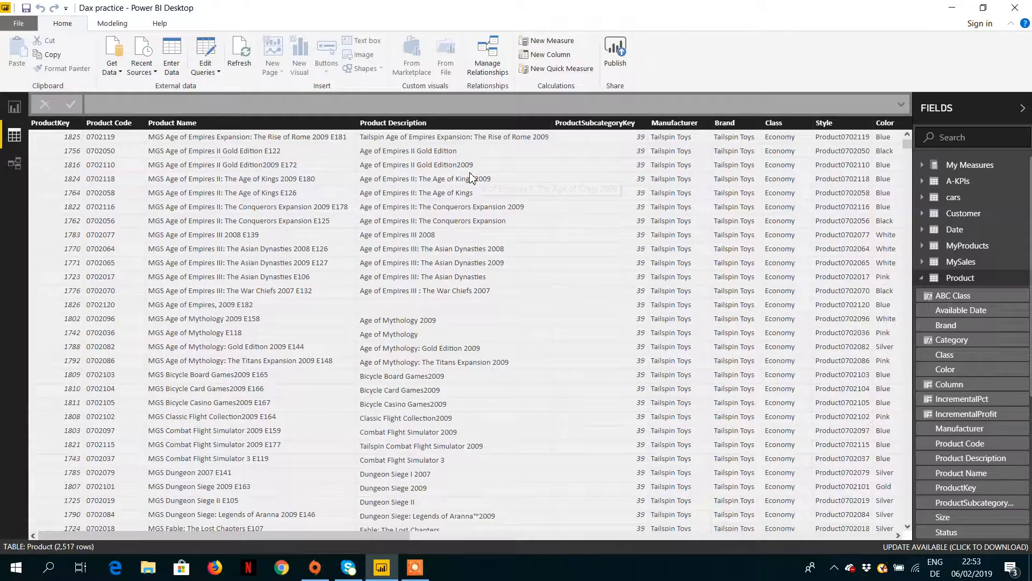
{"action": "left_click", "coordinate": [546, 56]}
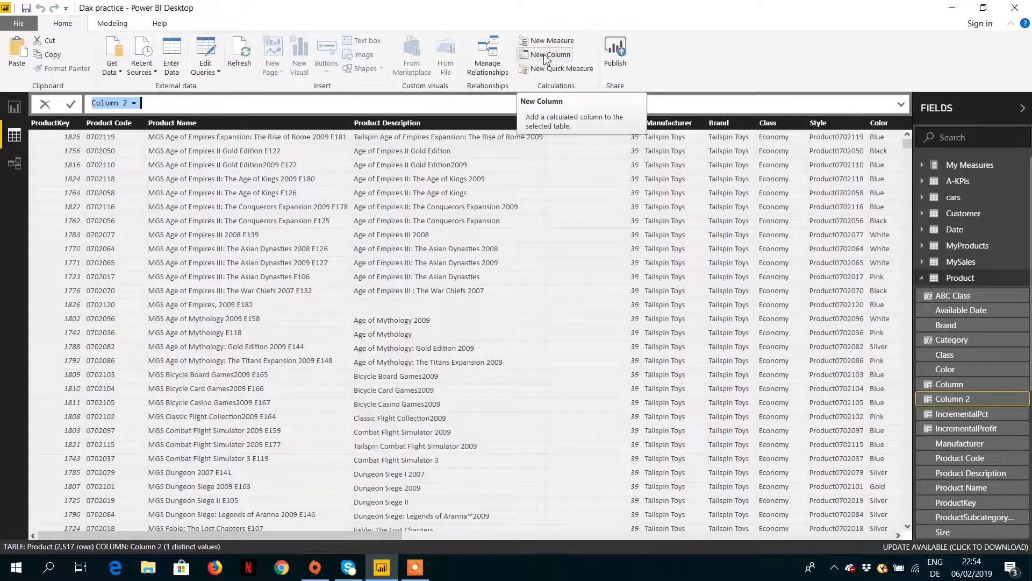
{"action": "left_click", "coordinate": [256, 108]}
{"action": "key", "text": "ctrl+a"}
{"action": "key", "text": "BackSpace"}
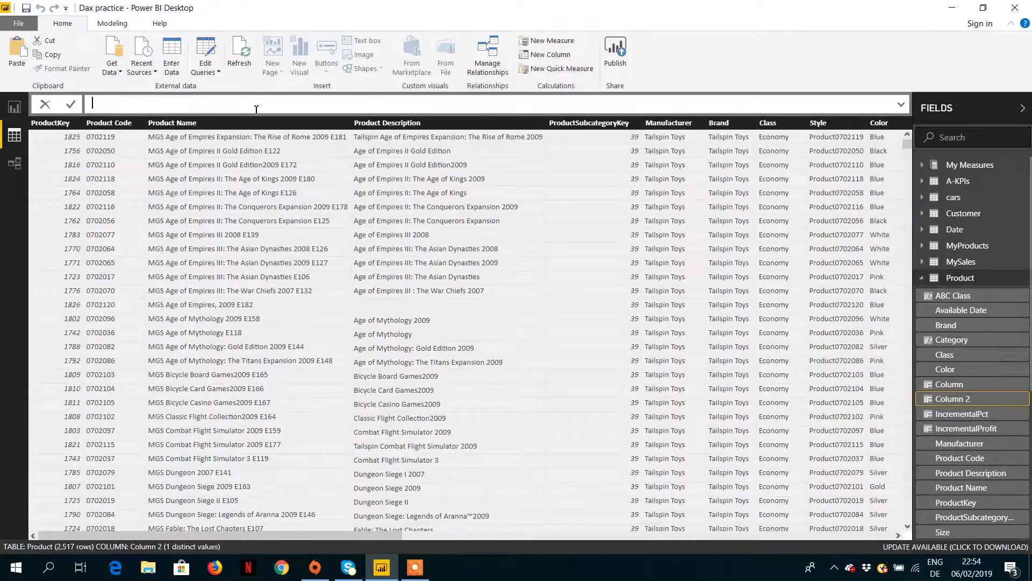
{"action": "type", "text": "Total Net Price ="}
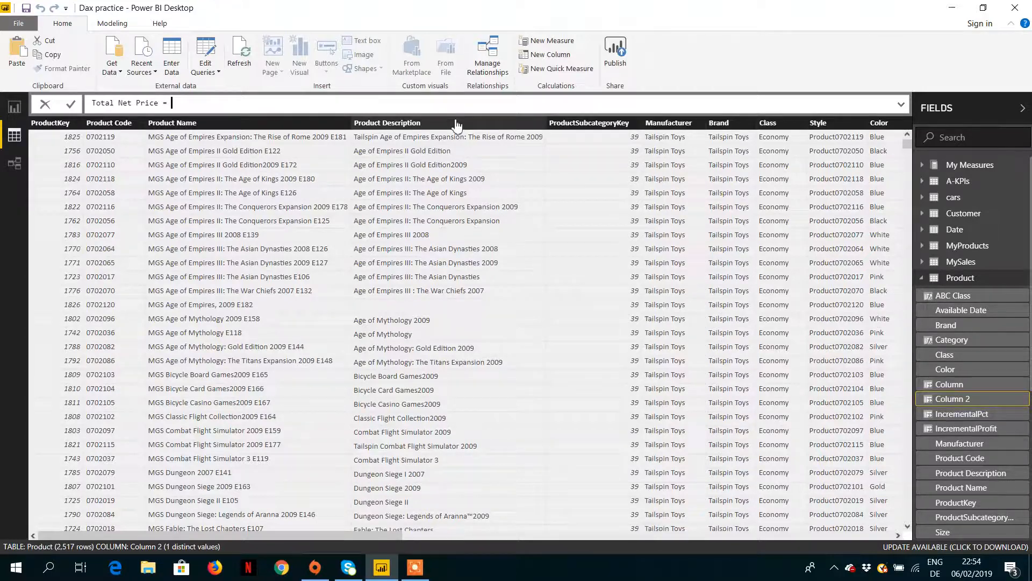
Write SUM(Sales[Net Price]) as the DAX expression of the Total Net Price column.
{"action": "left_click", "coordinate": [901, 105]}
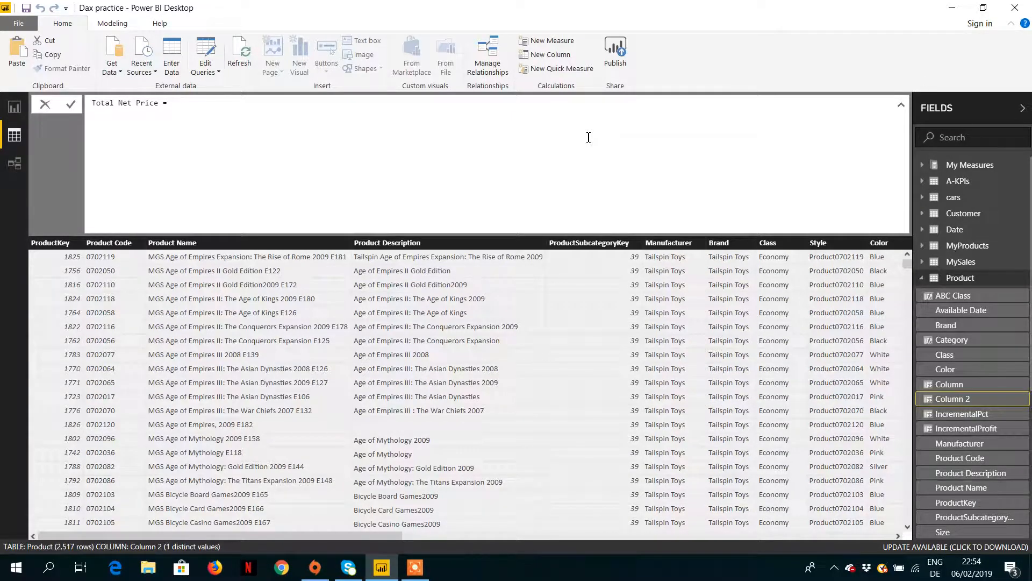
{"action": "type", "text": "SUM"}
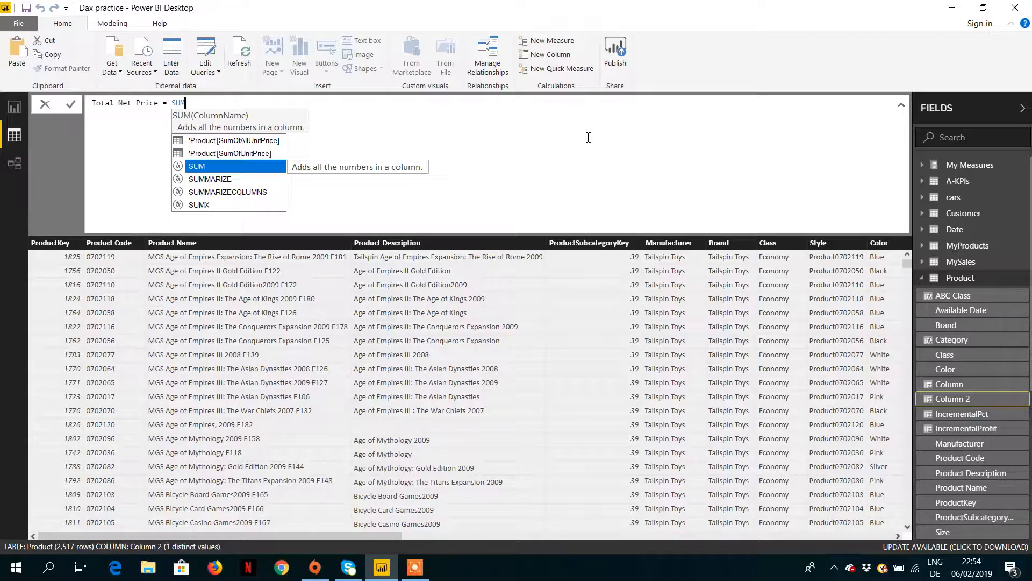
{"action": "type", "text": "("}
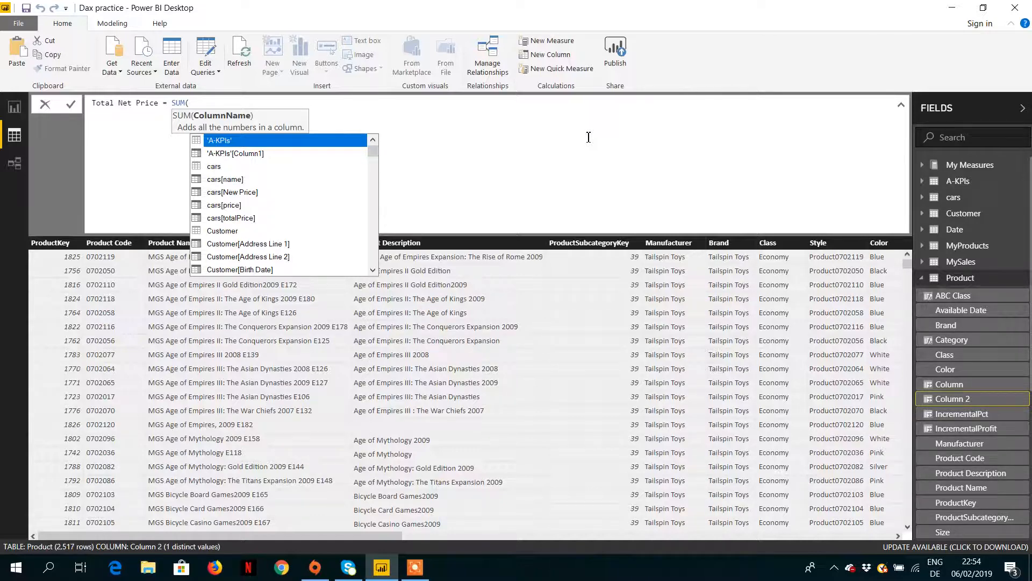
{"action": "type", "text": "sales"}
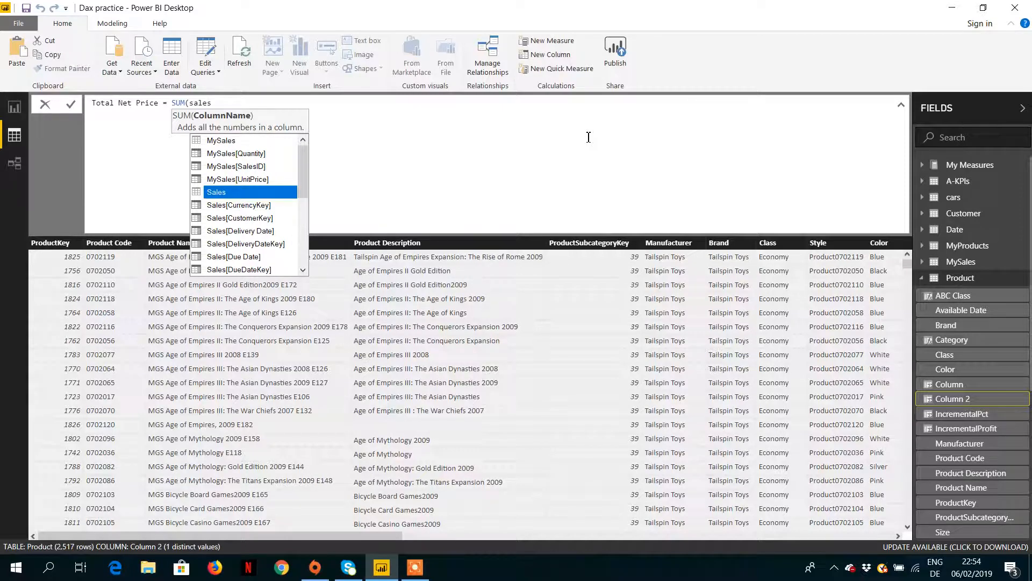
{"action": "key", "text": "Down"}
{"action": "key", "text": "Down"}
{"action": "key", "text": "Down"}
{"action": "key", "text": "Down"}
{"action": "key", "text": "Down"}
{"action": "key", "text": "Down"}
{"action": "key", "text": "Down"}
{"action": "key", "text": "Down"}
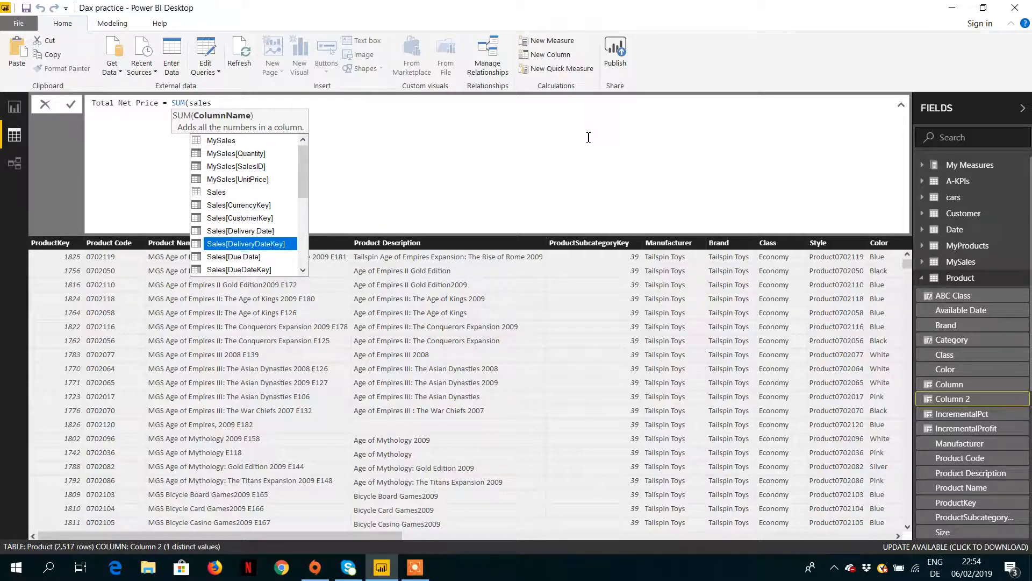
{"action": "key", "text": "Down"}
{"action": "key", "text": "Down"}
{"action": "key", "text": "Down"}
{"action": "key", "text": "Down"}
{"action": "key", "text": "Down"}
{"action": "key", "text": "Down"}
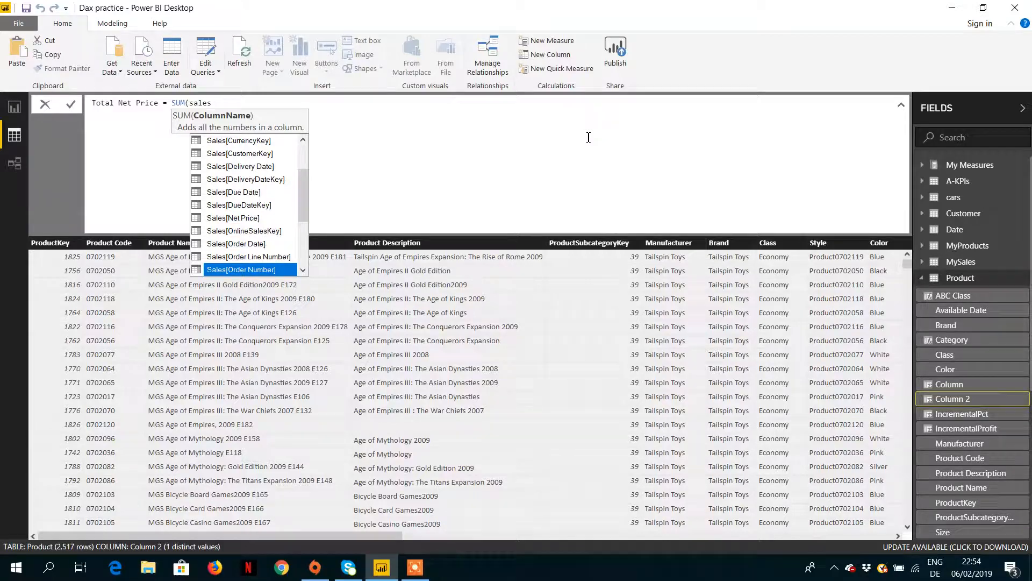
{"action": "key", "text": "Down"}
{"action": "key", "text": "Down"}
{"action": "key", "text": "Down"}
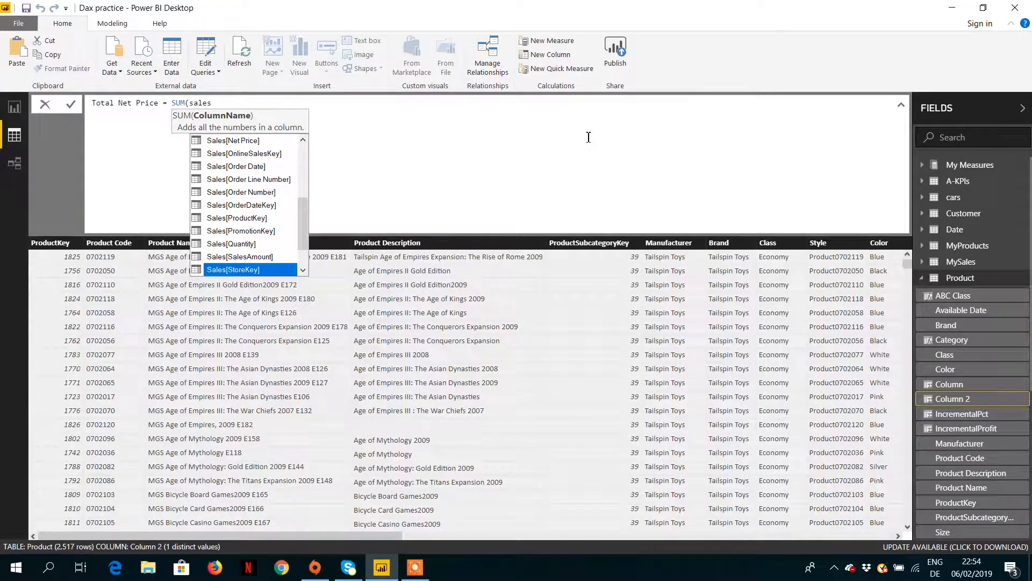
{"action": "key", "text": "Up"}
{"action": "key", "text": "Up"}
{"action": "key", "text": "Up"}
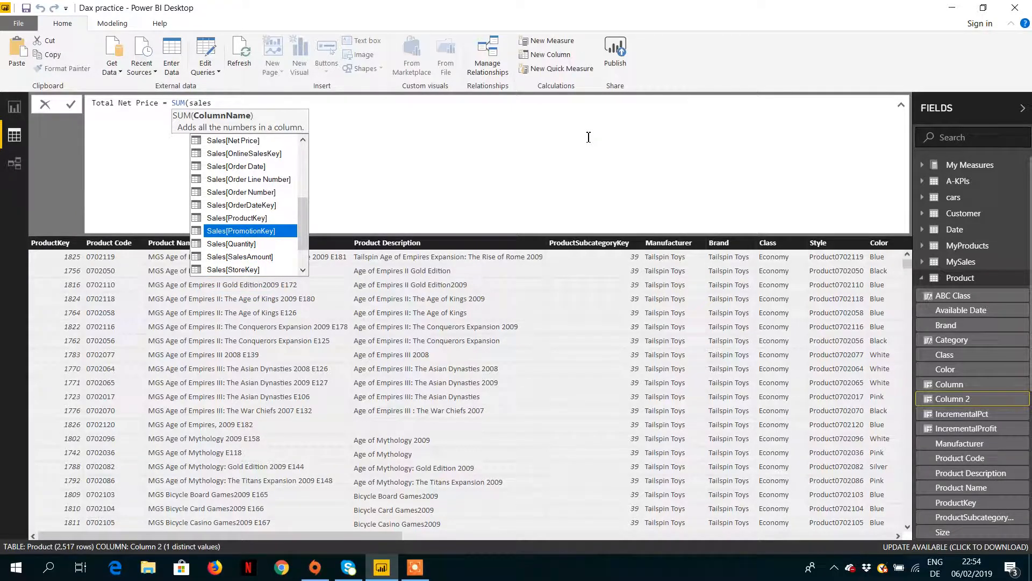
{"action": "key", "text": "Down"}
{"action": "key", "text": "Down"}
{"action": "key", "text": "Down"}
{"action": "key", "text": "Down"}
{"action": "key", "text": "Down"}
{"action": "key", "text": "Down"}
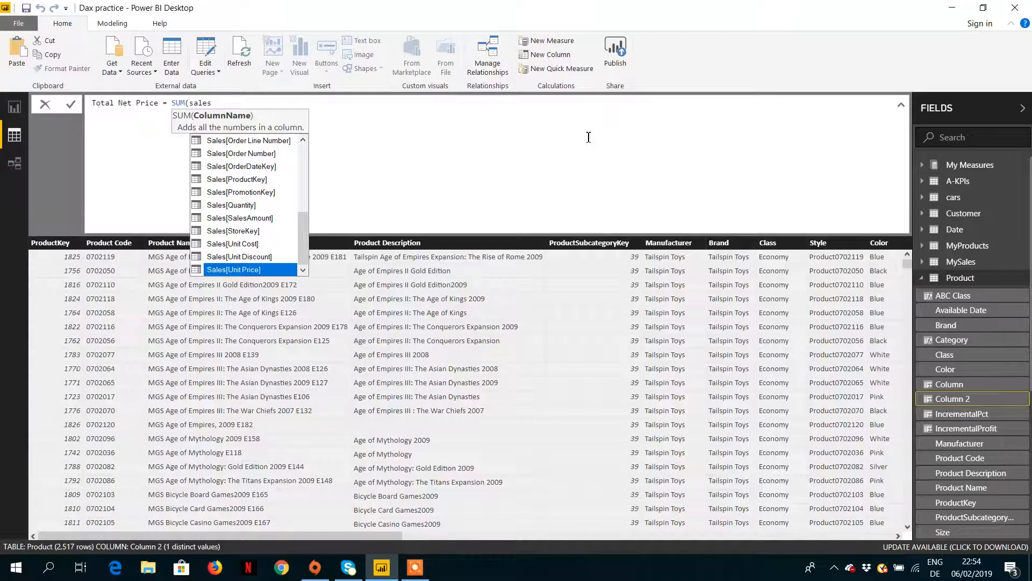
{"action": "key", "text": "Up"}
{"action": "key", "text": "Up"}
{"action": "key", "text": "Up"}
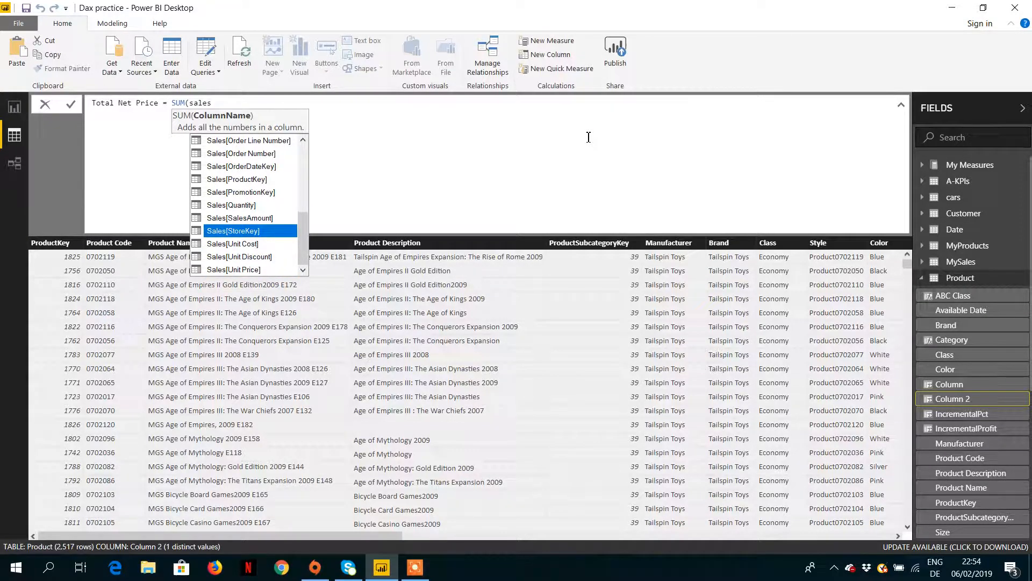
{"action": "key", "text": "Down"}
{"action": "key", "text": "Down"}
{"action": "key", "text": "Down"}
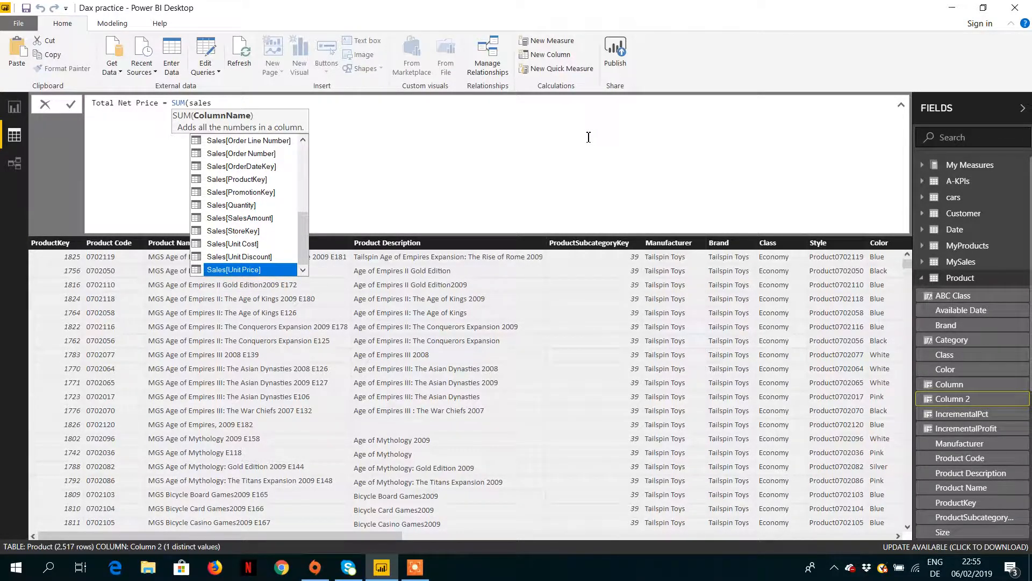
{"action": "key", "text": "Up"}
{"action": "key", "text": "Up"}
{"action": "key", "text": "Up"}
{"action": "key", "text": "Up"}
{"action": "key", "text": "Up"}
{"action": "key", "text": "Up"}
{"action": "key", "text": "Up"}
{"action": "key", "text": "Up"}
{"action": "key", "text": "Up"}
{"action": "key", "text": "Up"}
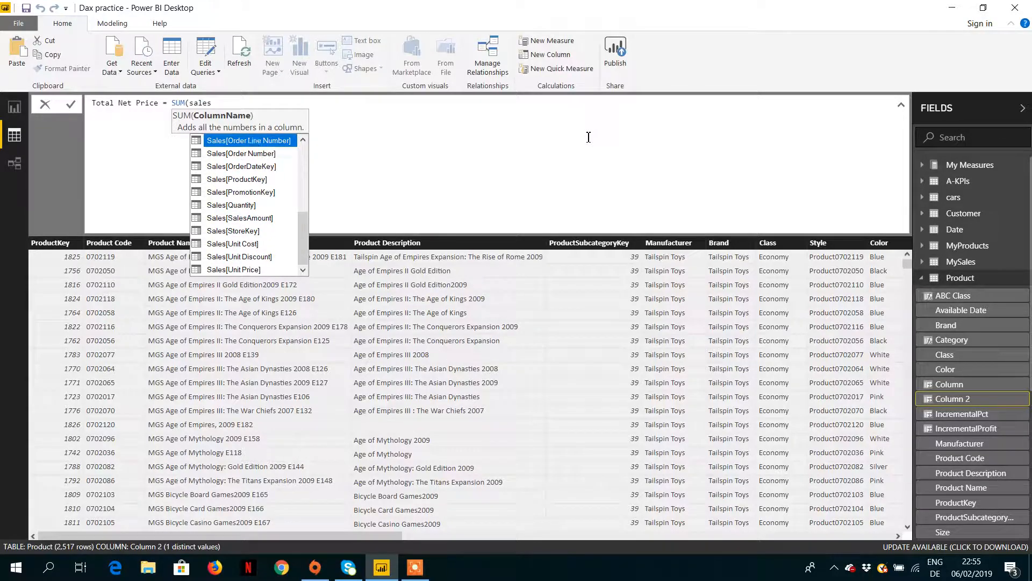
{"action": "key", "text": "Up"}
{"action": "key", "text": "Up"}
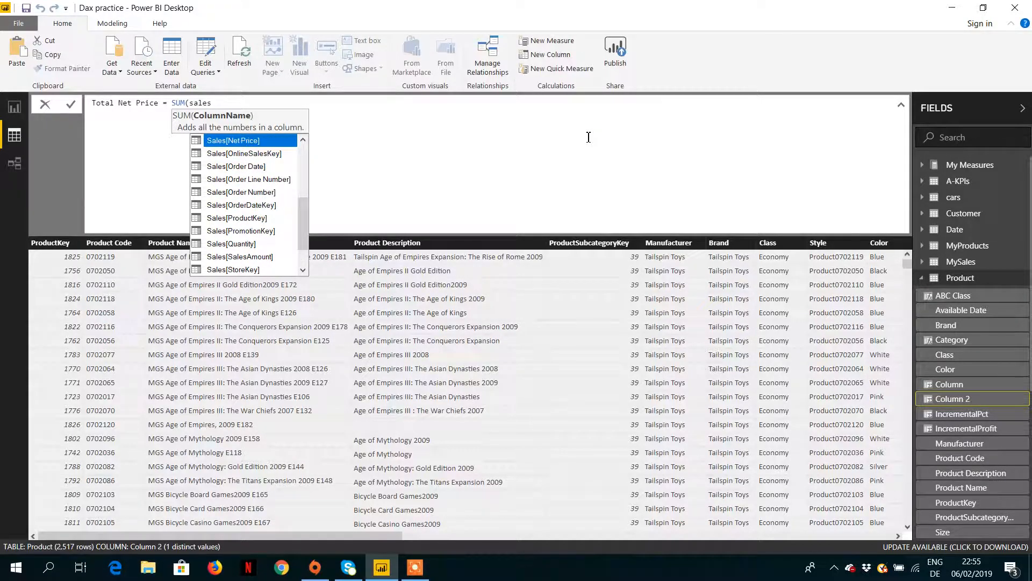
{"action": "key", "text": "Tab"}
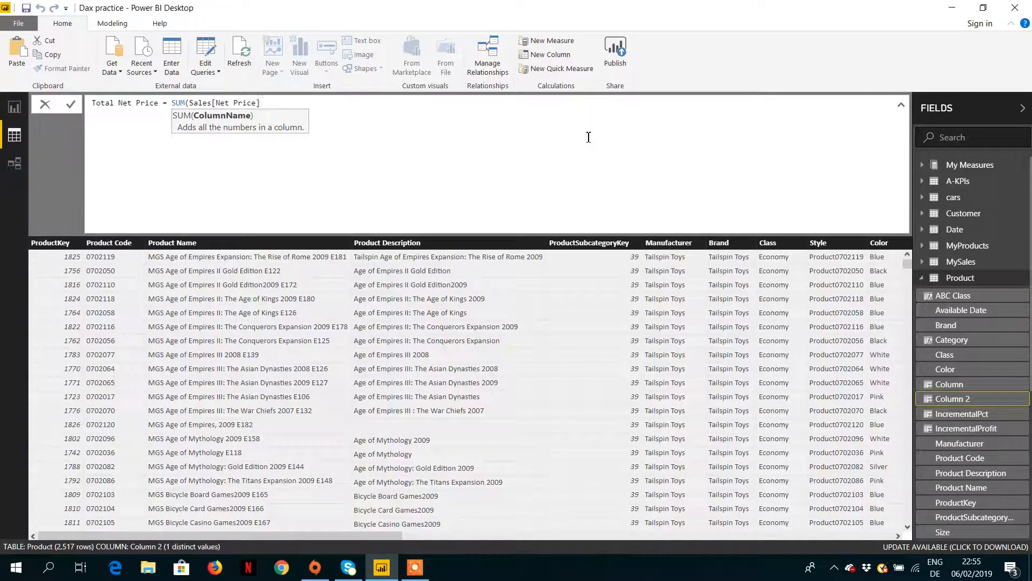
{"action": "type", "text": ")"}
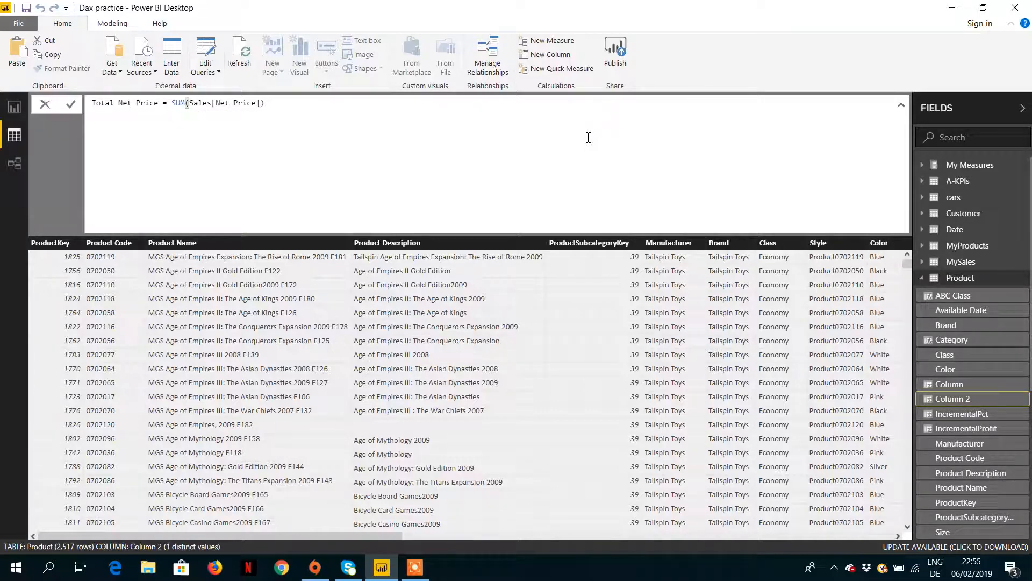
Commit the SUM formula of the Total Net Price column and check its values in the Product table.
{"action": "key", "text": "Return"}
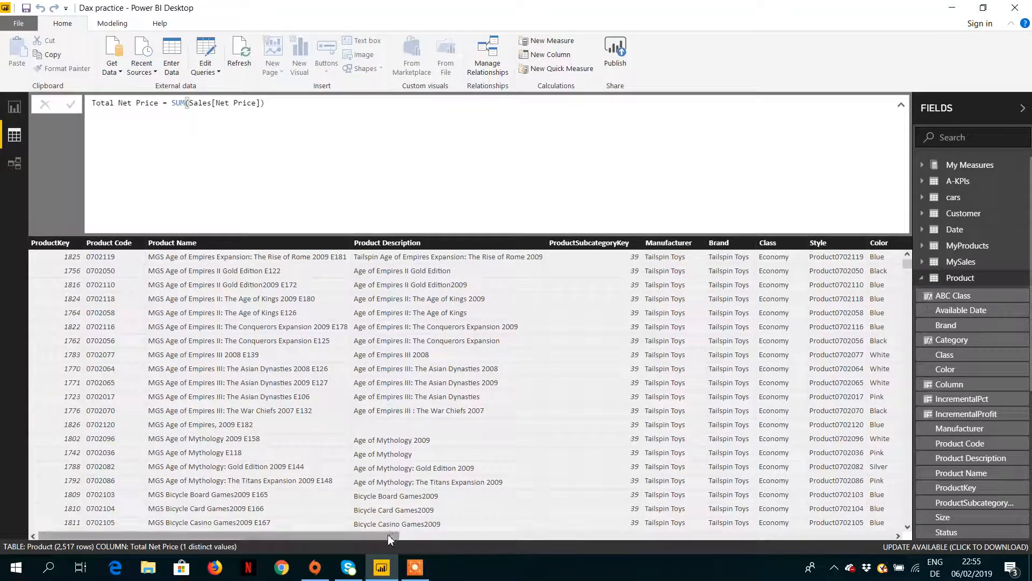
{"action": "left_click_drag", "start_coordinate": [390, 538], "coordinate": [907, 538]}
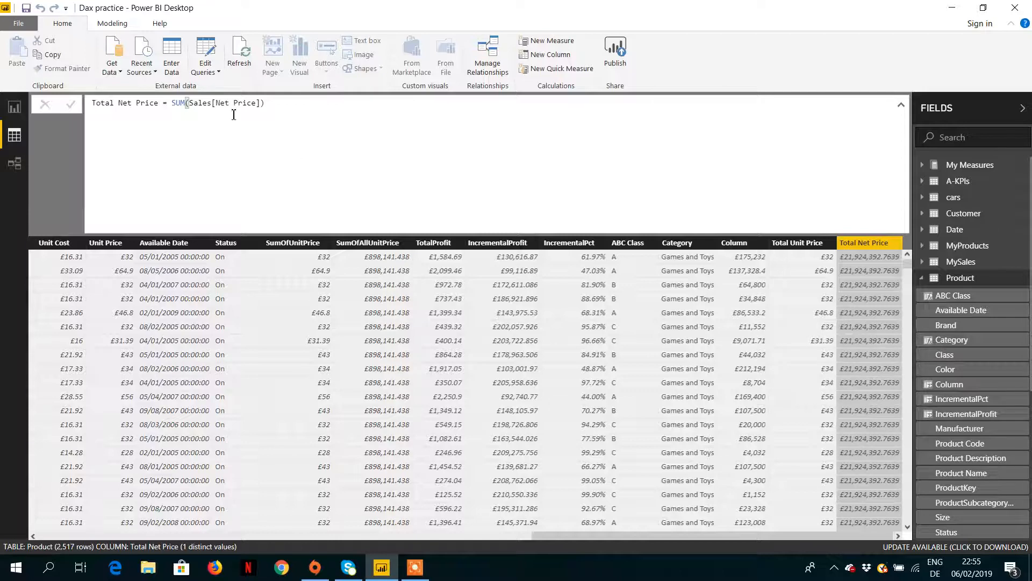
Wrap the Total Net Price expression in CALCULATE so it reads CALCULATE(SUM(Sales[Net Price])), commit it and check the column's values.
{"action": "left_click", "coordinate": [173, 103]}
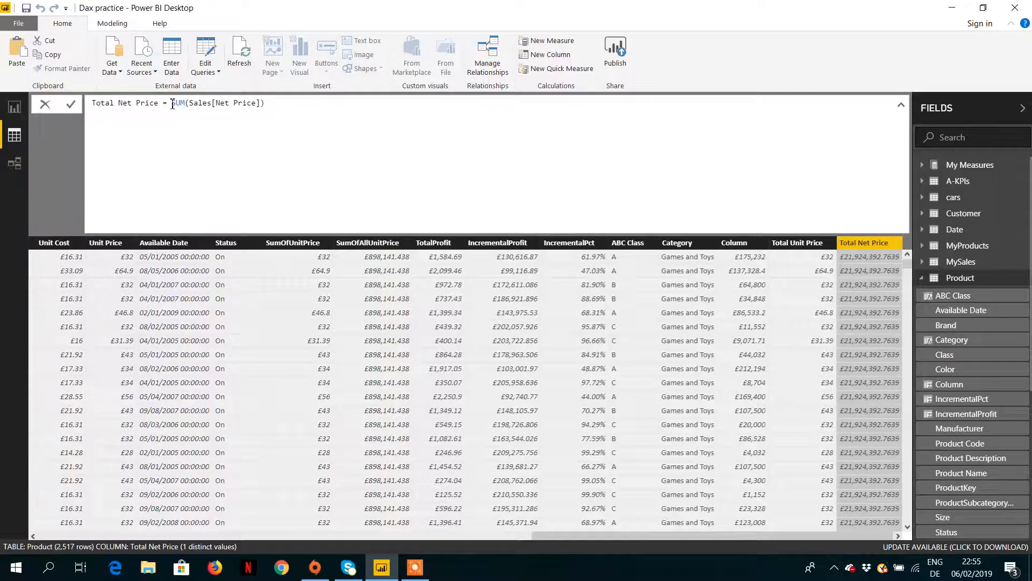
{"action": "type", "text": "CALCULATE("}
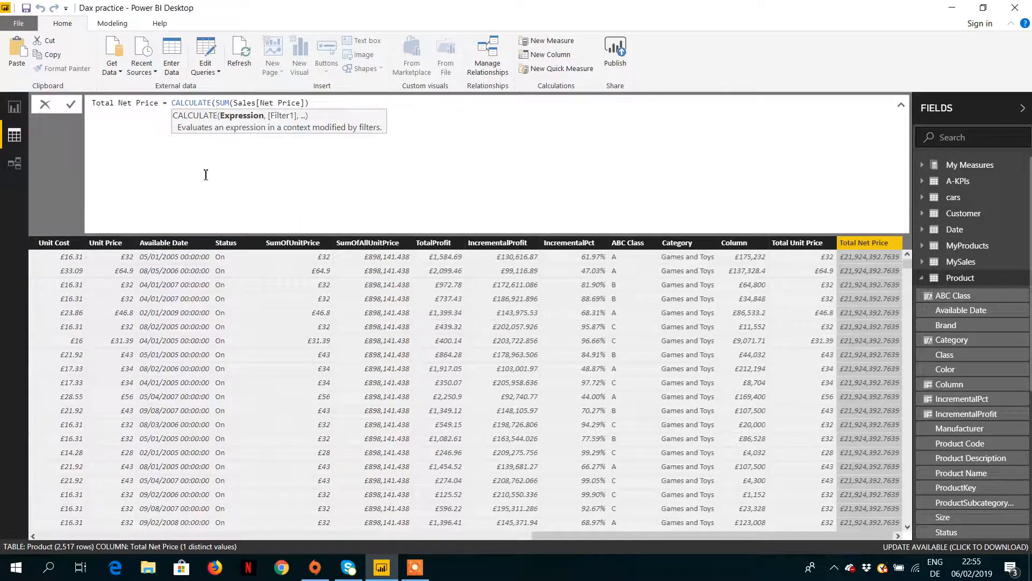
{"action": "key", "text": "Right"}
{"action": "key", "text": "Right"}
{"action": "key", "text": "Right"}
{"action": "key", "text": "Right"}
{"action": "key", "text": "Right"}
{"action": "key", "text": "Right"}
{"action": "key", "text": "Right"}
{"action": "key", "text": "Right"}
{"action": "key", "text": "Right"}
{"action": "key", "text": "Right"}
{"action": "key", "text": "Right"}
{"action": "key", "text": "Right"}
{"action": "key", "text": "Right"}
{"action": "key", "text": "Right"}
{"action": "key", "text": "Right"}
{"action": "key", "text": "Right"}
{"action": "key", "text": "Right"}
{"action": "key", "text": "Right"}
{"action": "key", "text": "Right"}
{"action": "key", "text": "Right"}
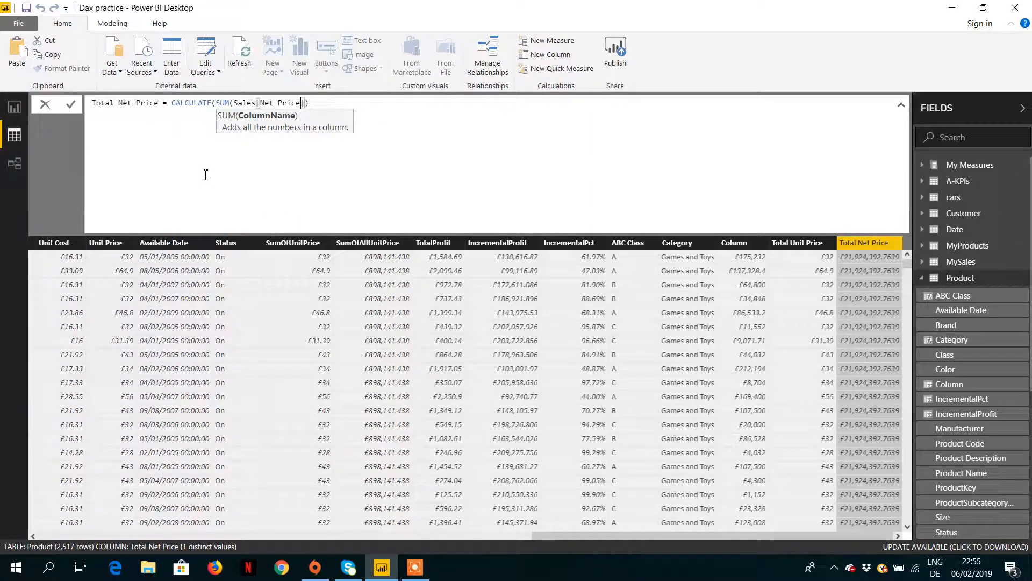
{"action": "key", "text": "Right"}
{"action": "type", "text": ")"}
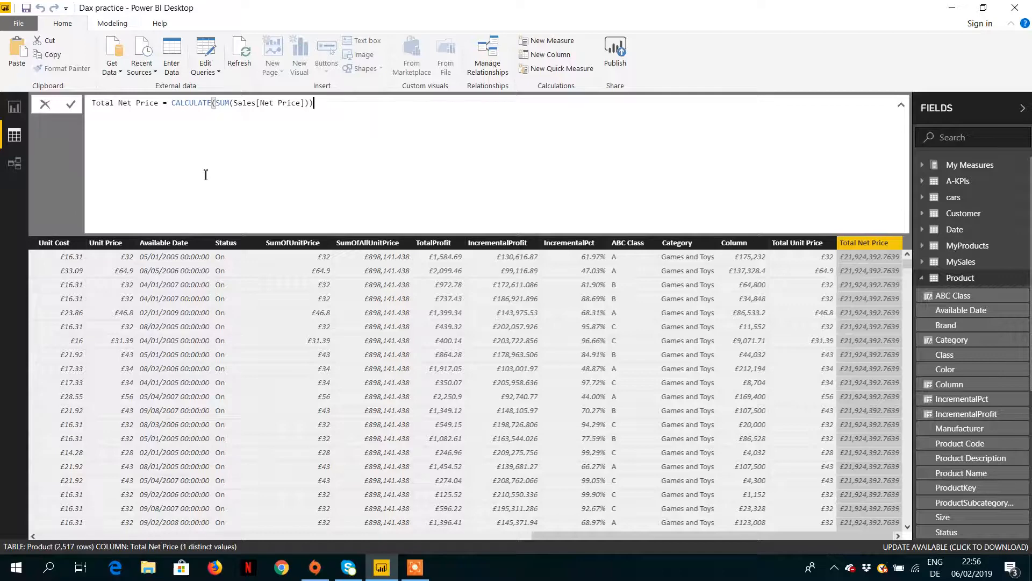
{"action": "key", "text": "Return"}
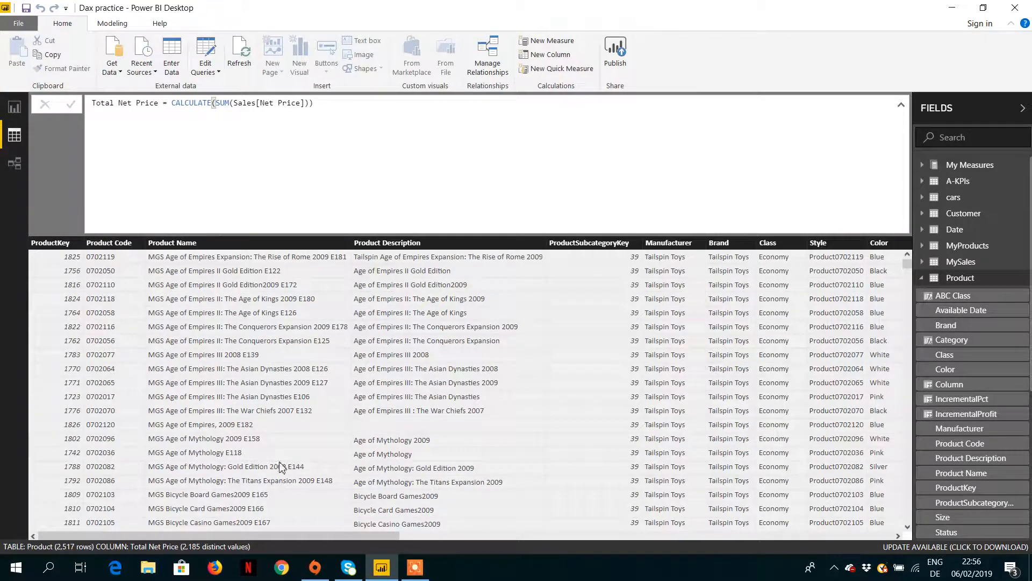
{"action": "left_click_drag", "start_coordinate": [311, 537], "coordinate": [844, 522]}
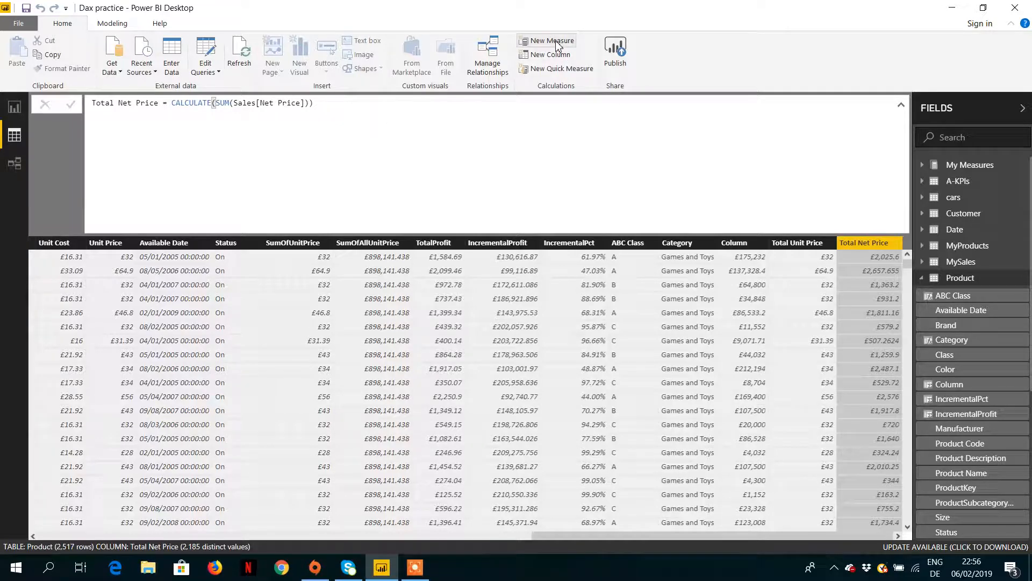
Add a new measure to the My Measures table and name it NetPrice Automatic Transition.
{"action": "left_click", "coordinate": [963, 167]}
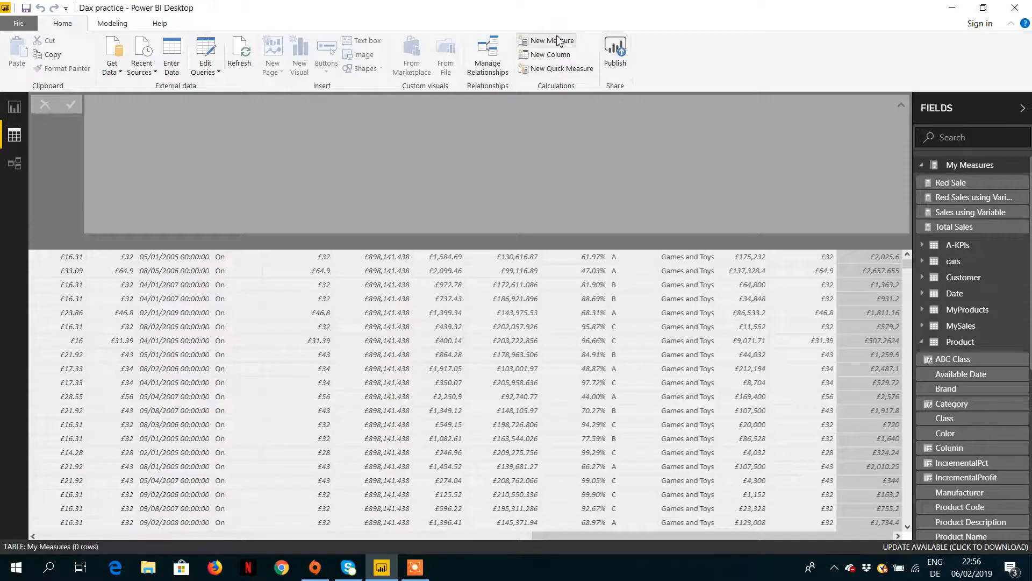
{"action": "left_click", "coordinate": [535, 44]}
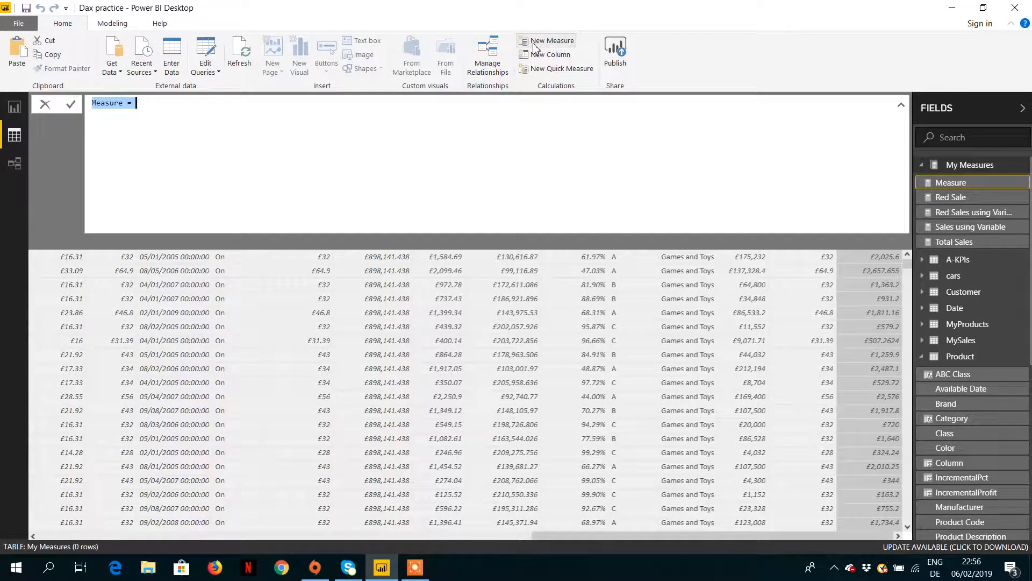
{"action": "type", "text": "Aut"}
{"action": "key", "text": "BackSpace"}
{"action": "key", "text": "BackSpace"}
{"action": "key", "text": "BackSpace"}
{"action": "type", "text": "NetPrice Automoa"}
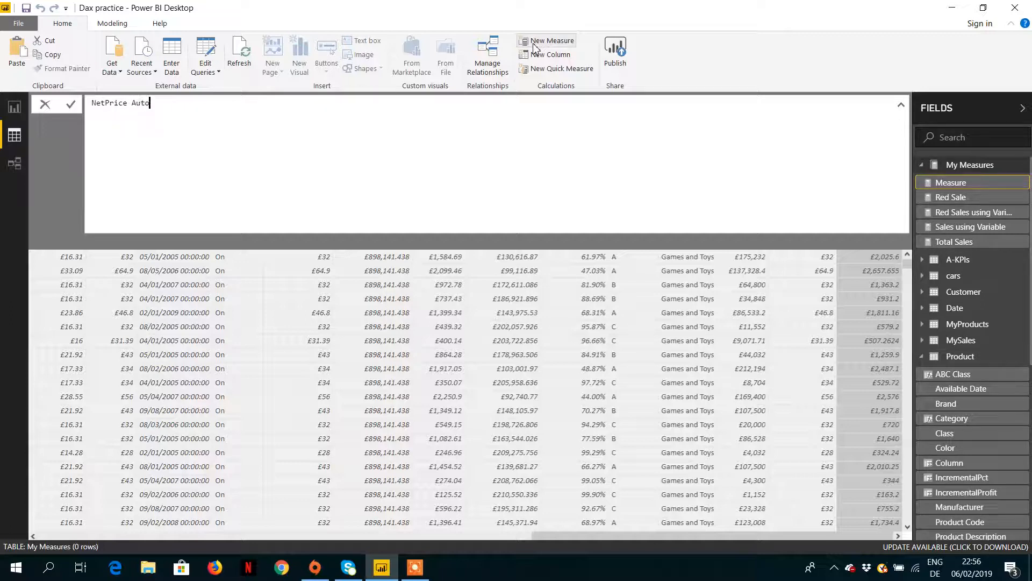
{"action": "key", "text": "BackSpace"}
{"action": "key", "text": "BackSpace"}
{"action": "type", "text": "atic Transition  ="}
{"action": "key", "text": "BackSpace"}
{"action": "type", "text": "="}
Define the NetPrice Automatic Transition measure as SUM(Sales[Net Price]) and show its full name in the field list.
{"action": "type", "text": "SUM("}
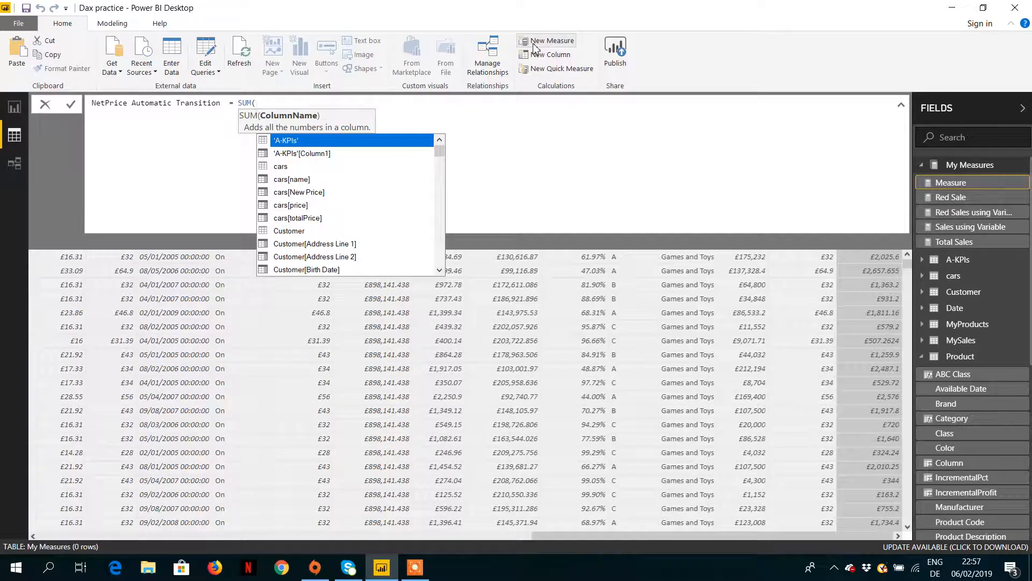
{"action": "type", "text": "net"}
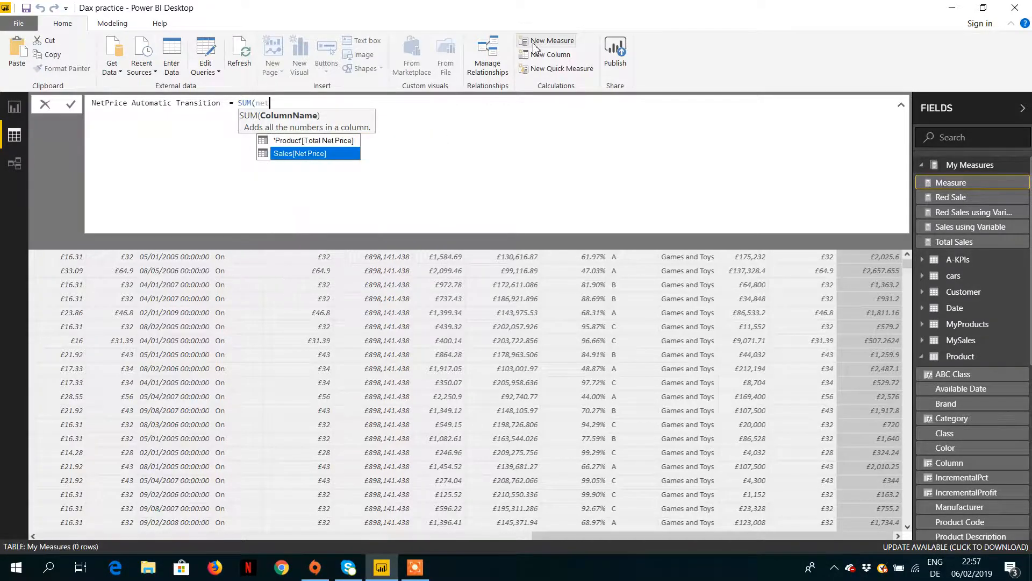
{"action": "key", "text": "Tab"}
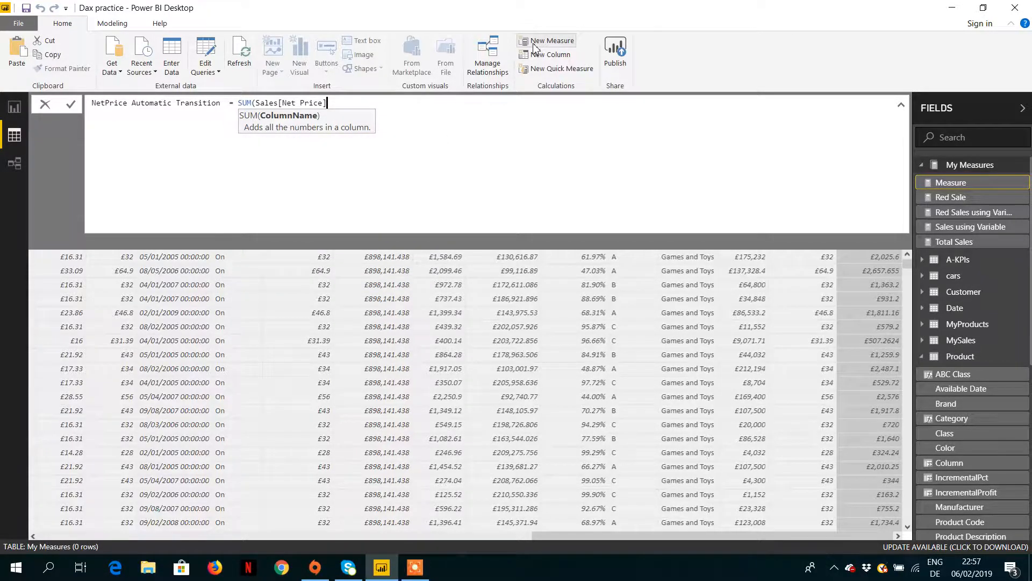
{"action": "type", "text": ")"}
{"action": "key", "text": "Return"}
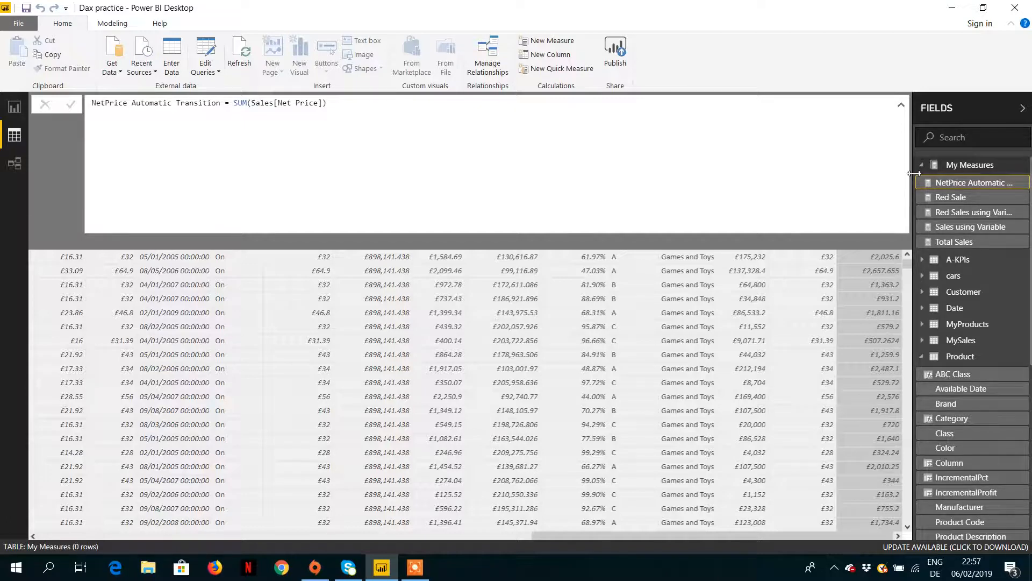
{"action": "left_click_drag", "start_coordinate": [914, 173], "coordinate": [846, 170]}
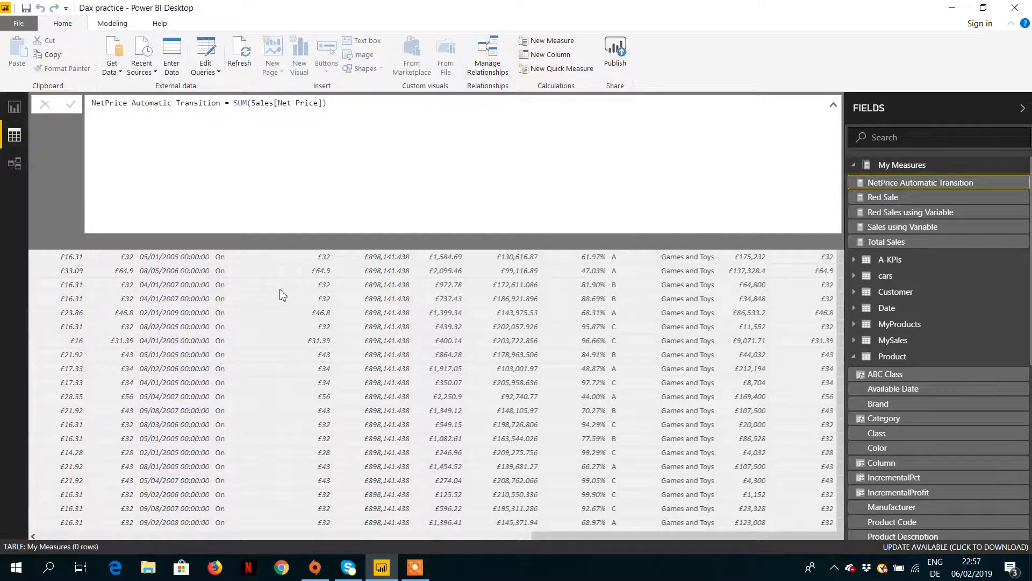
Add a new calculated column to the Product table, name it Net Price Automatic and start its expression on a new line.
{"action": "left_click", "coordinate": [893, 356]}
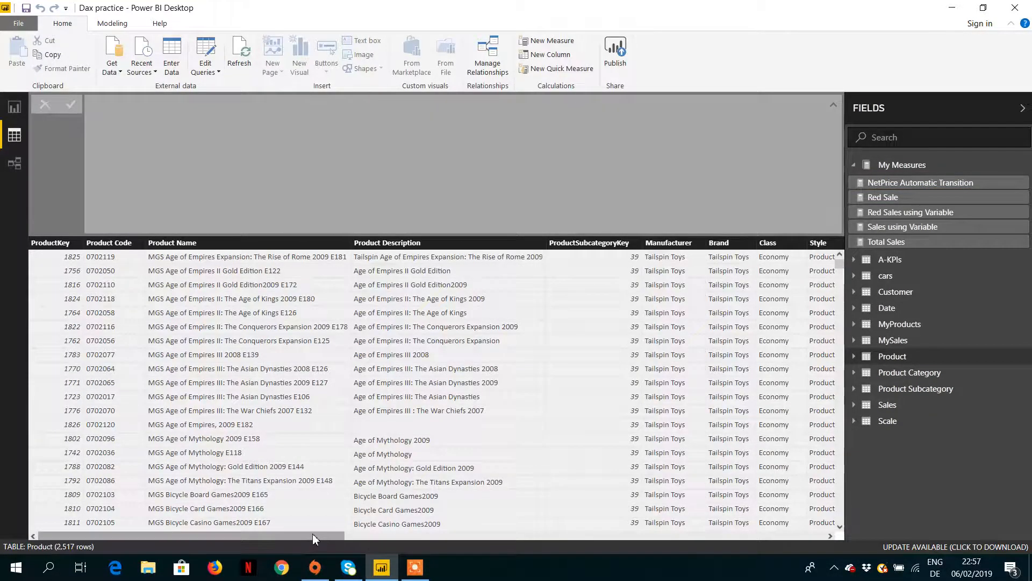
{"action": "left_click_drag", "start_coordinate": [311, 533], "coordinate": [840, 527]}
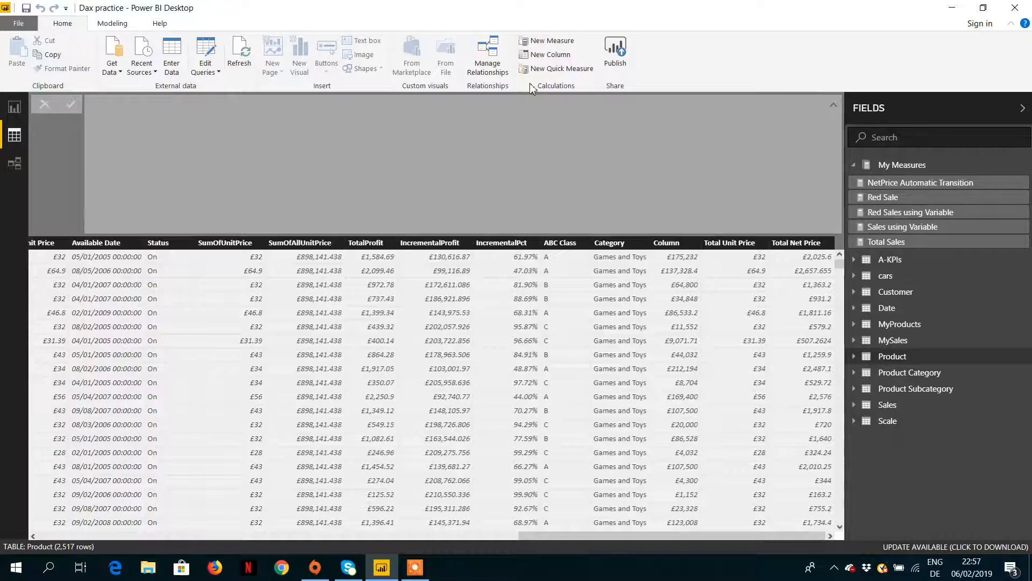
{"action": "left_click", "coordinate": [541, 58]}
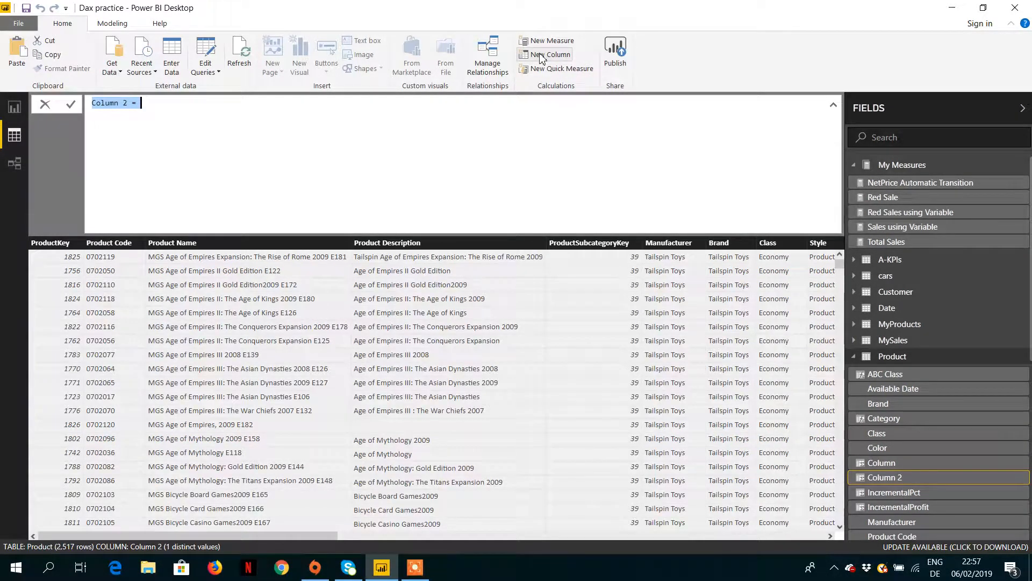
{"action": "type", "text": "Net "}
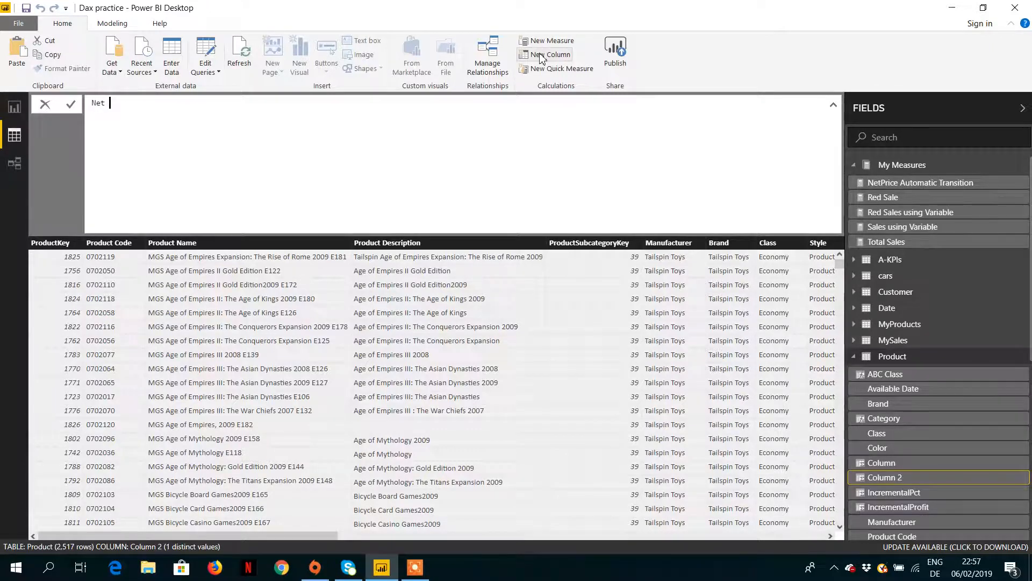
{"action": "type", "text": "Price Automatic ="}
{"action": "key", "text": "shift+Return"}
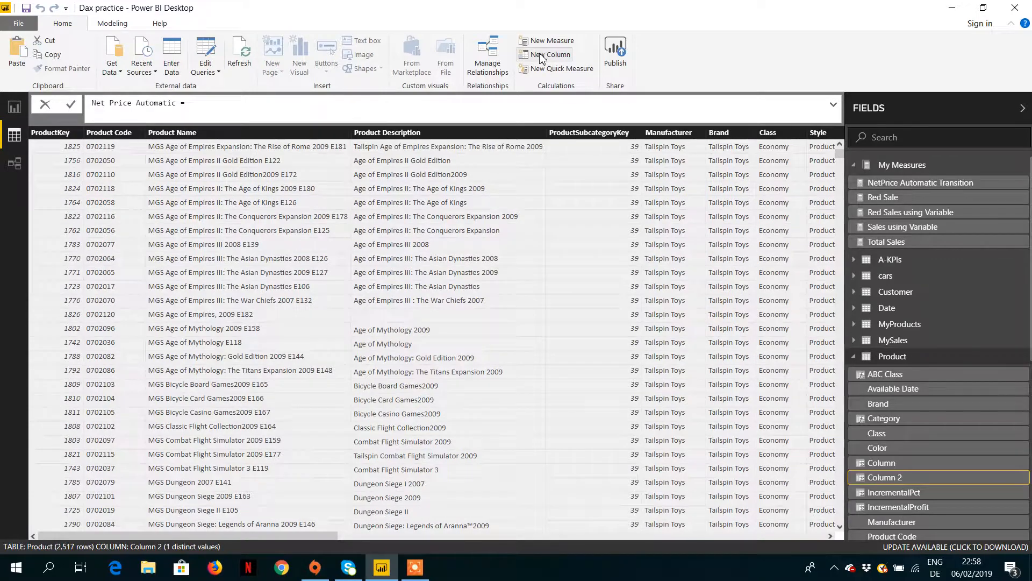
{"action": "left_click", "coordinate": [833, 106]}
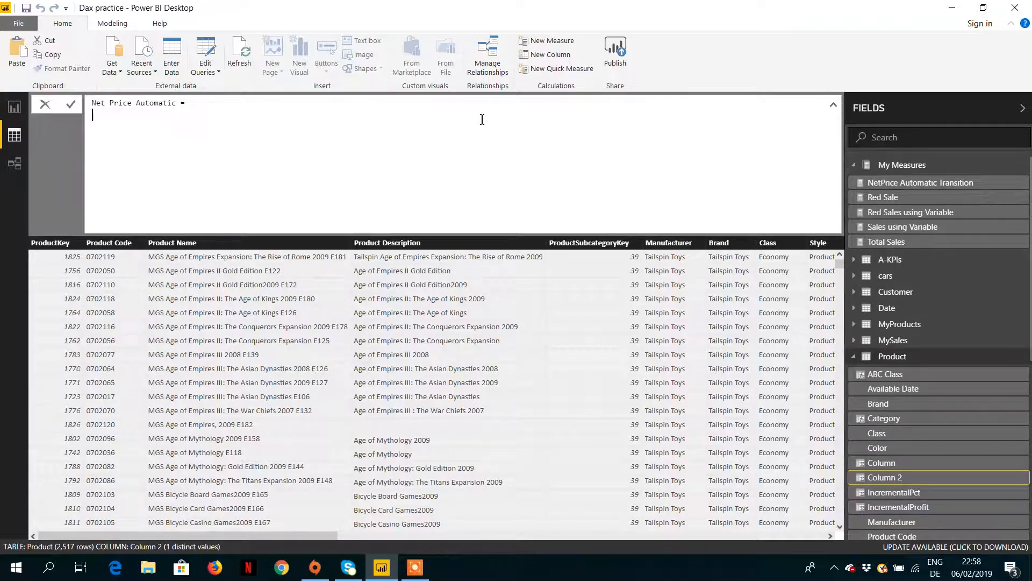
Set the Net Price Automatic column's expression to the [NetPrice Automatic Transition] measure, commit it and check the column's values.
{"action": "type", "text": "net"}
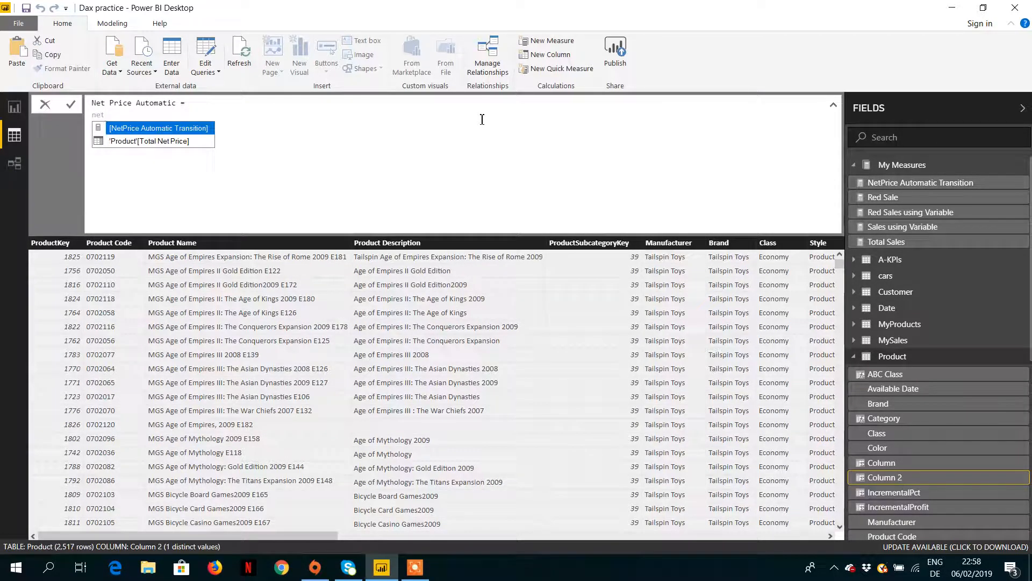
{"action": "key", "text": "Tab"}
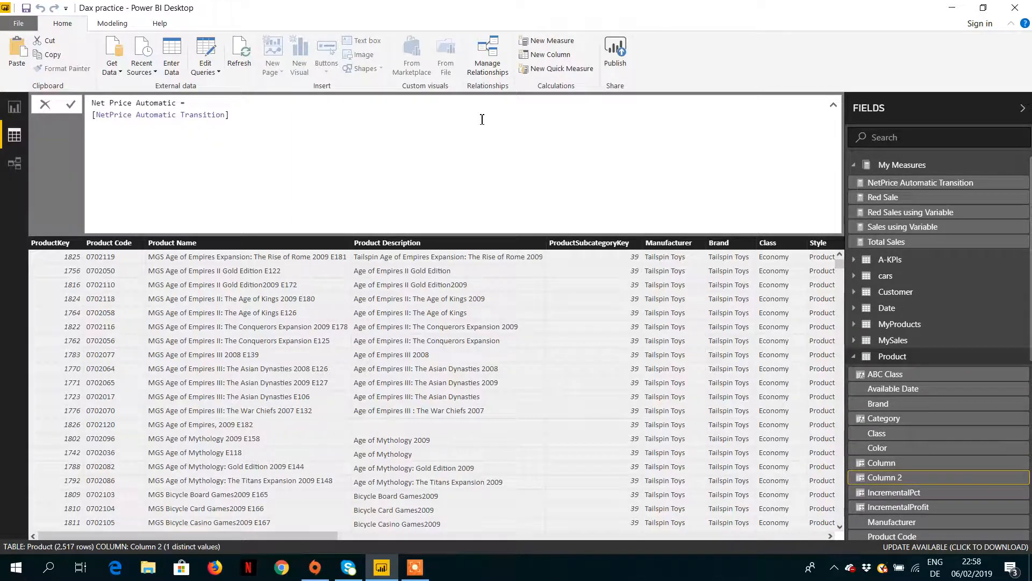
{"action": "key", "text": "Return"}
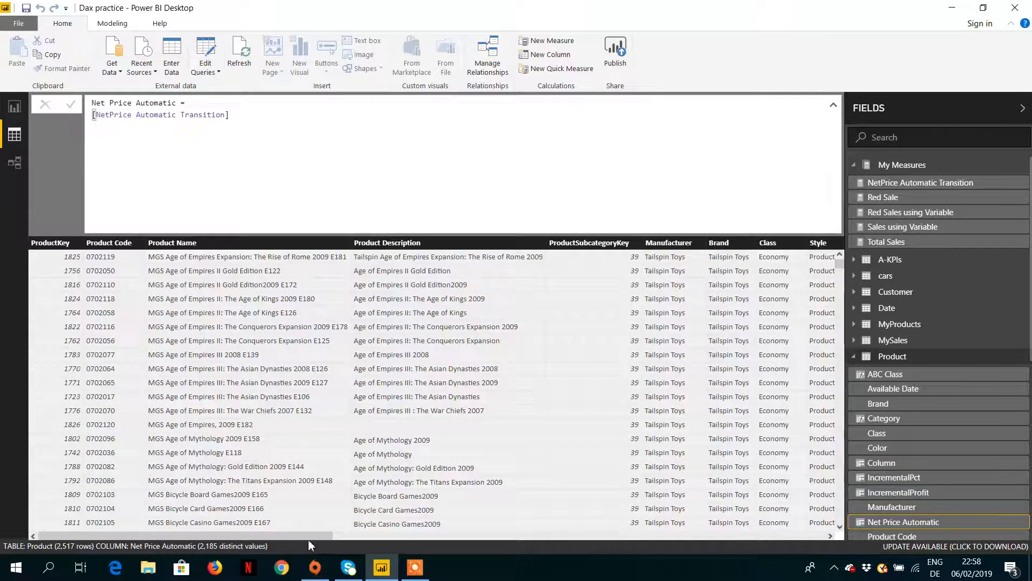
{"action": "left_click_drag", "start_coordinate": [309, 537], "coordinate": [833, 495]}
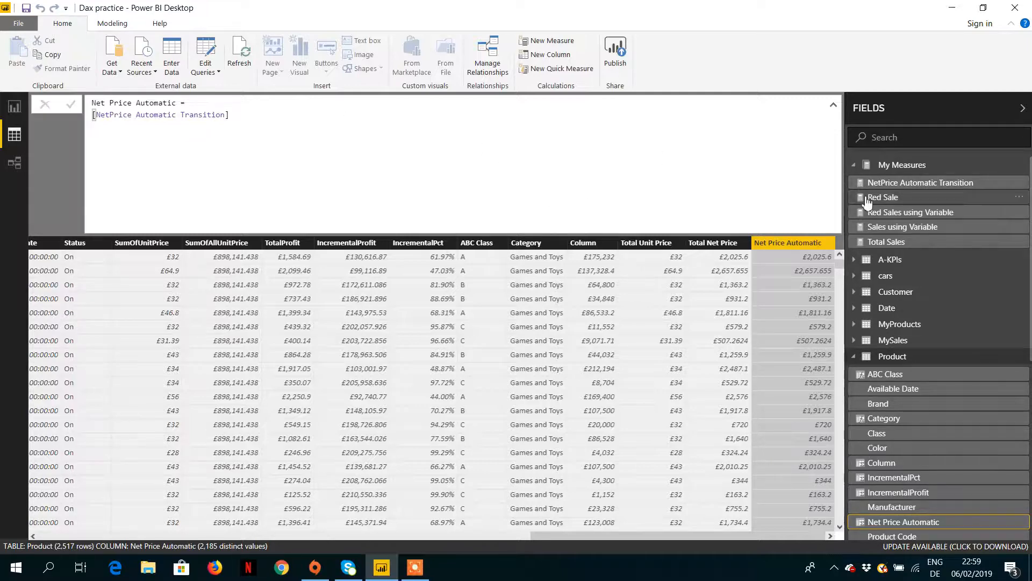
Compare the formulas of the NetPrice Automatic Transition measure and the Product table's Net Price Automatic and Total Net Price columns.
{"action": "left_click", "coordinate": [896, 188]}
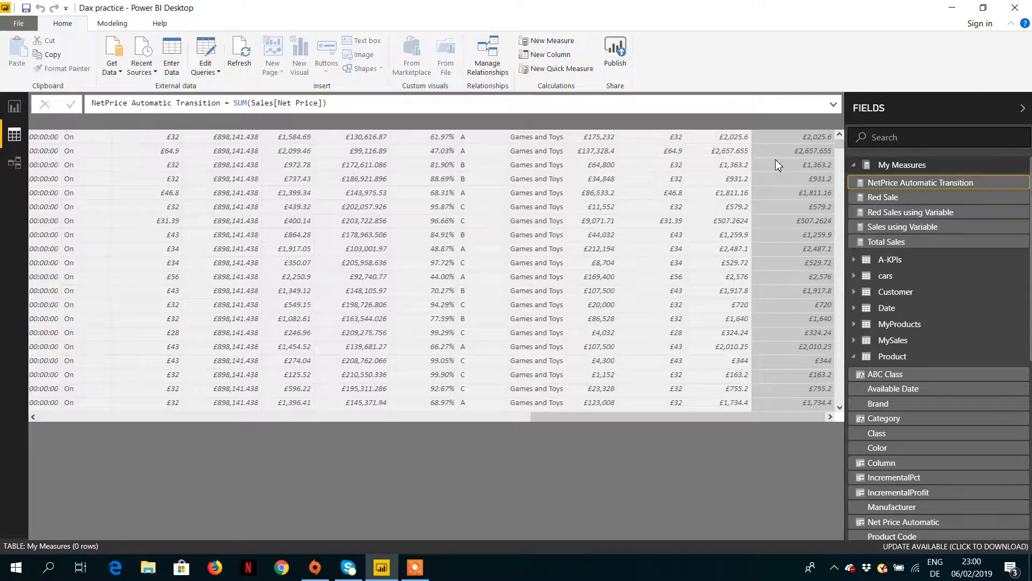
{"action": "left_click", "coordinate": [898, 356]}
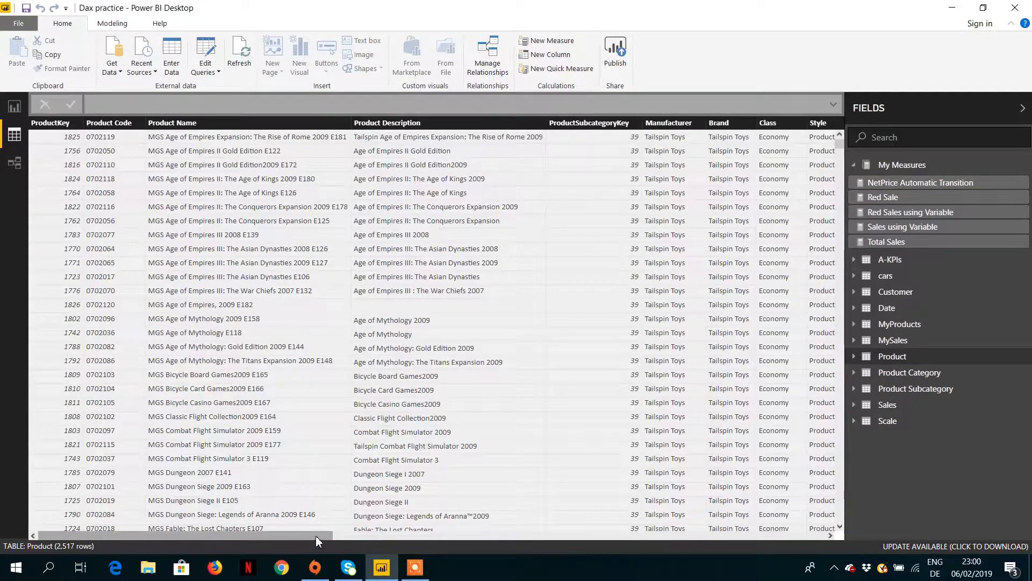
{"action": "left_click_drag", "start_coordinate": [316, 533], "coordinate": [821, 525]}
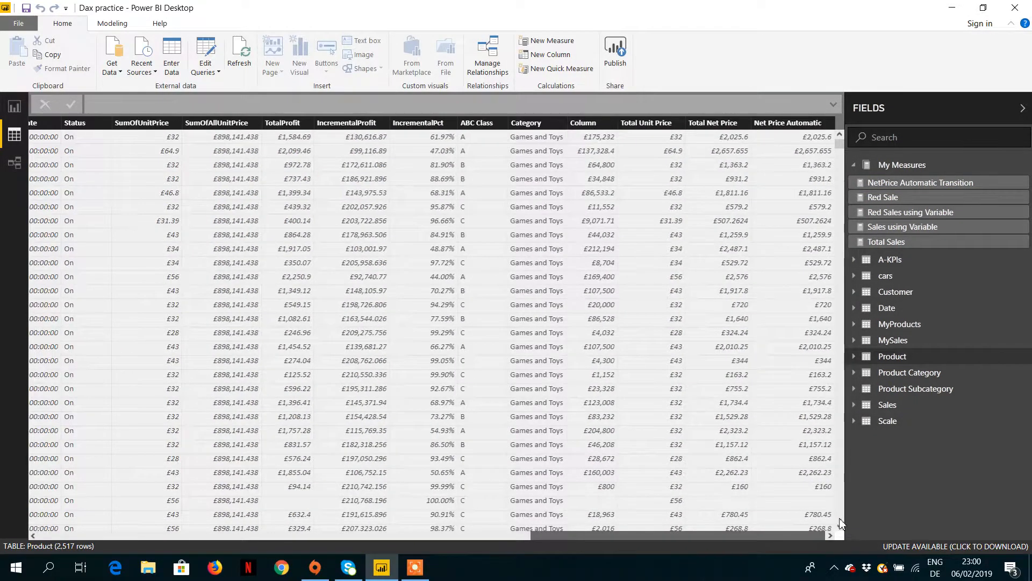
{"action": "left_click", "coordinate": [818, 355]}
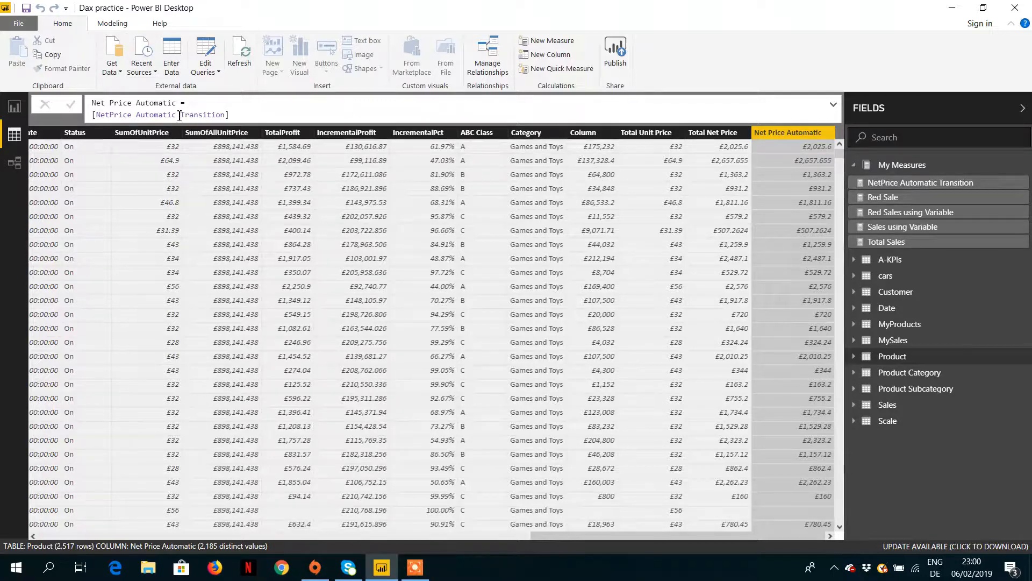
{"action": "left_click", "coordinate": [723, 154]}
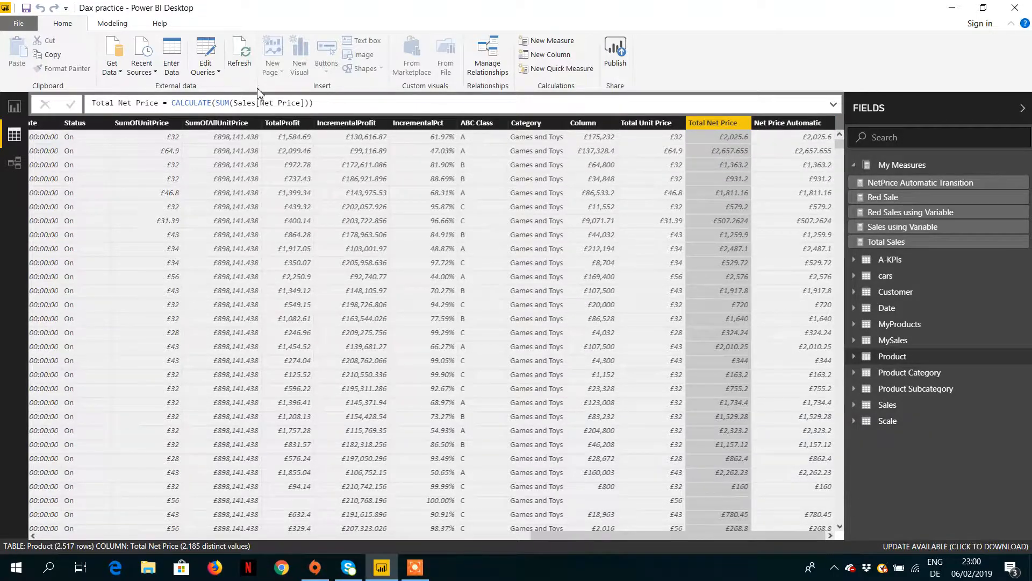